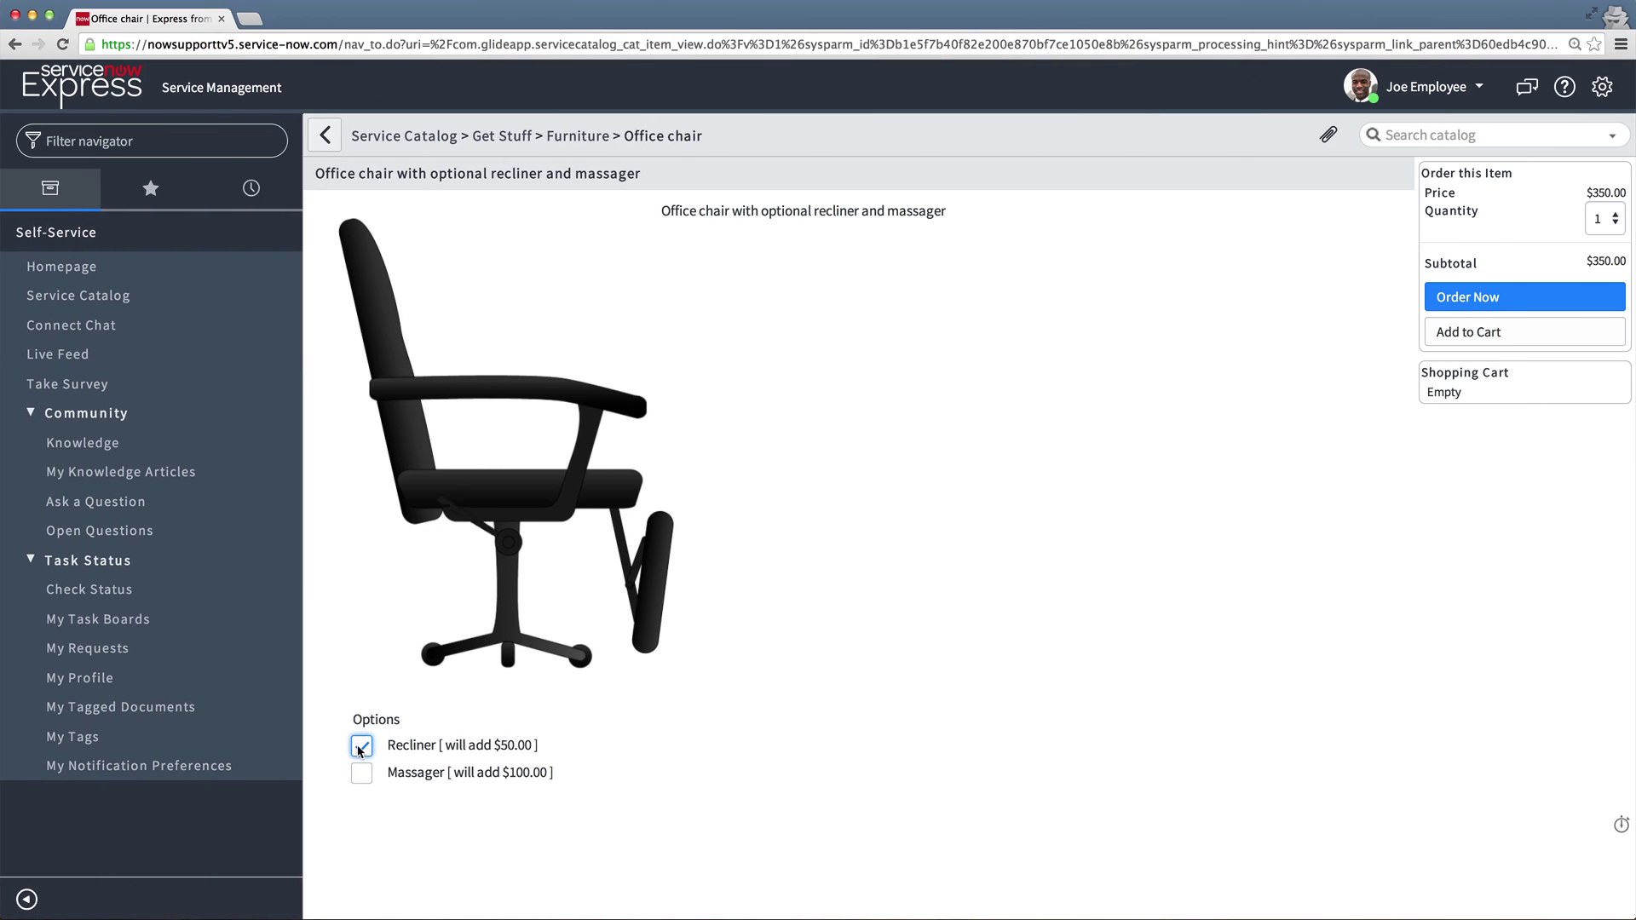
click(361, 747)
- Toggle the Office chair's Recliner and Massager checkboxes to watch the price change
click(361, 774)
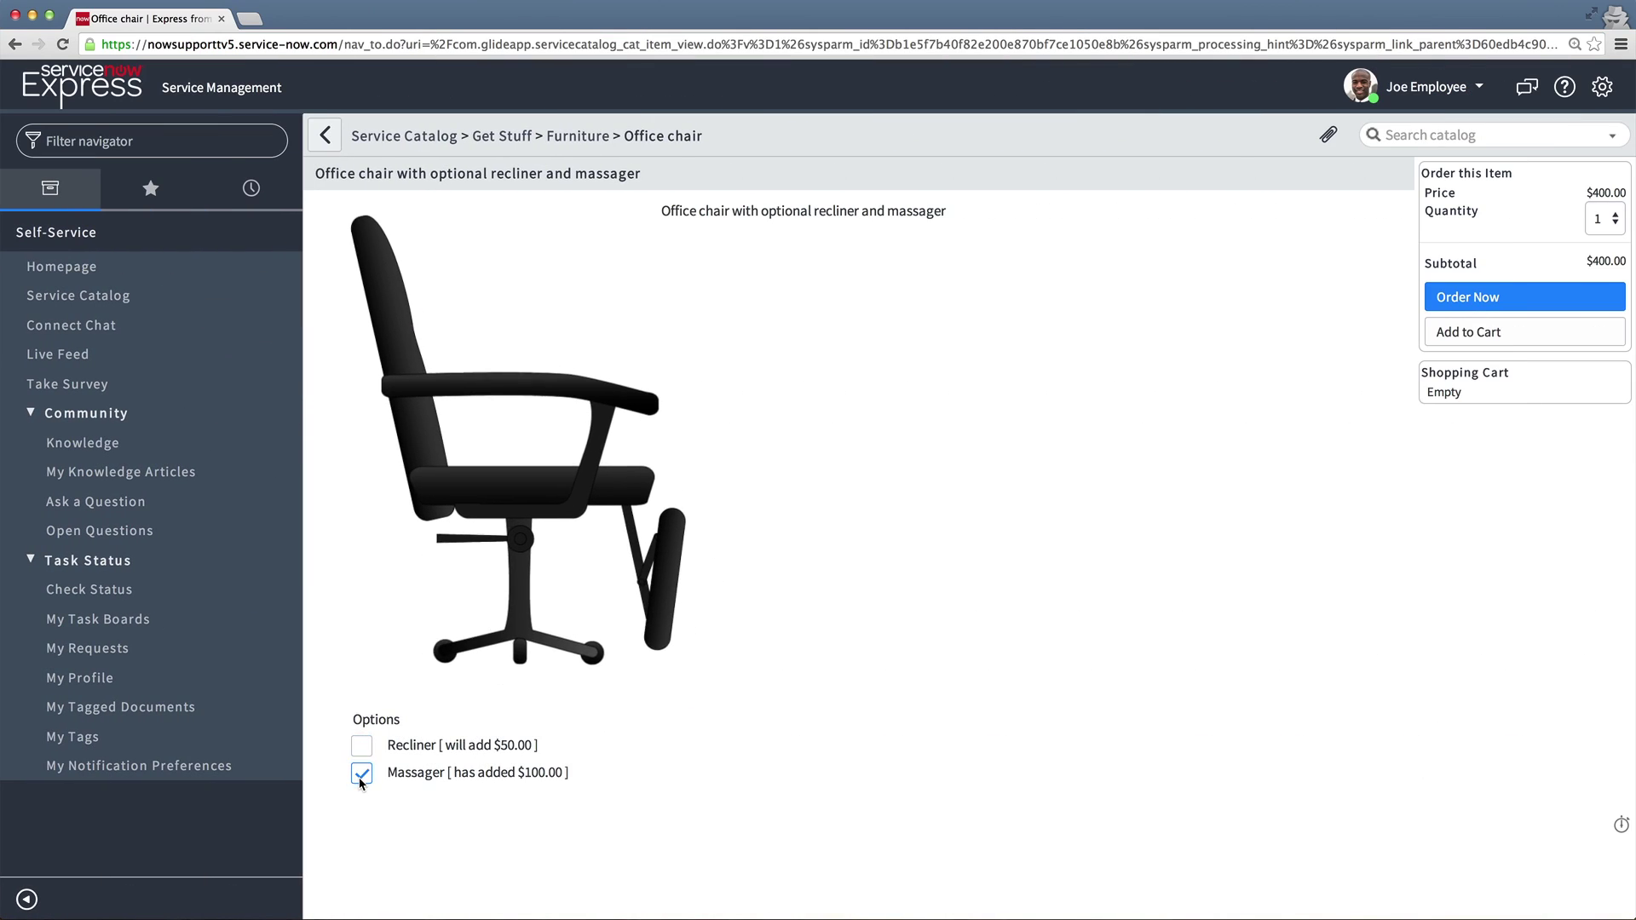
click(361, 745)
click(361, 774)
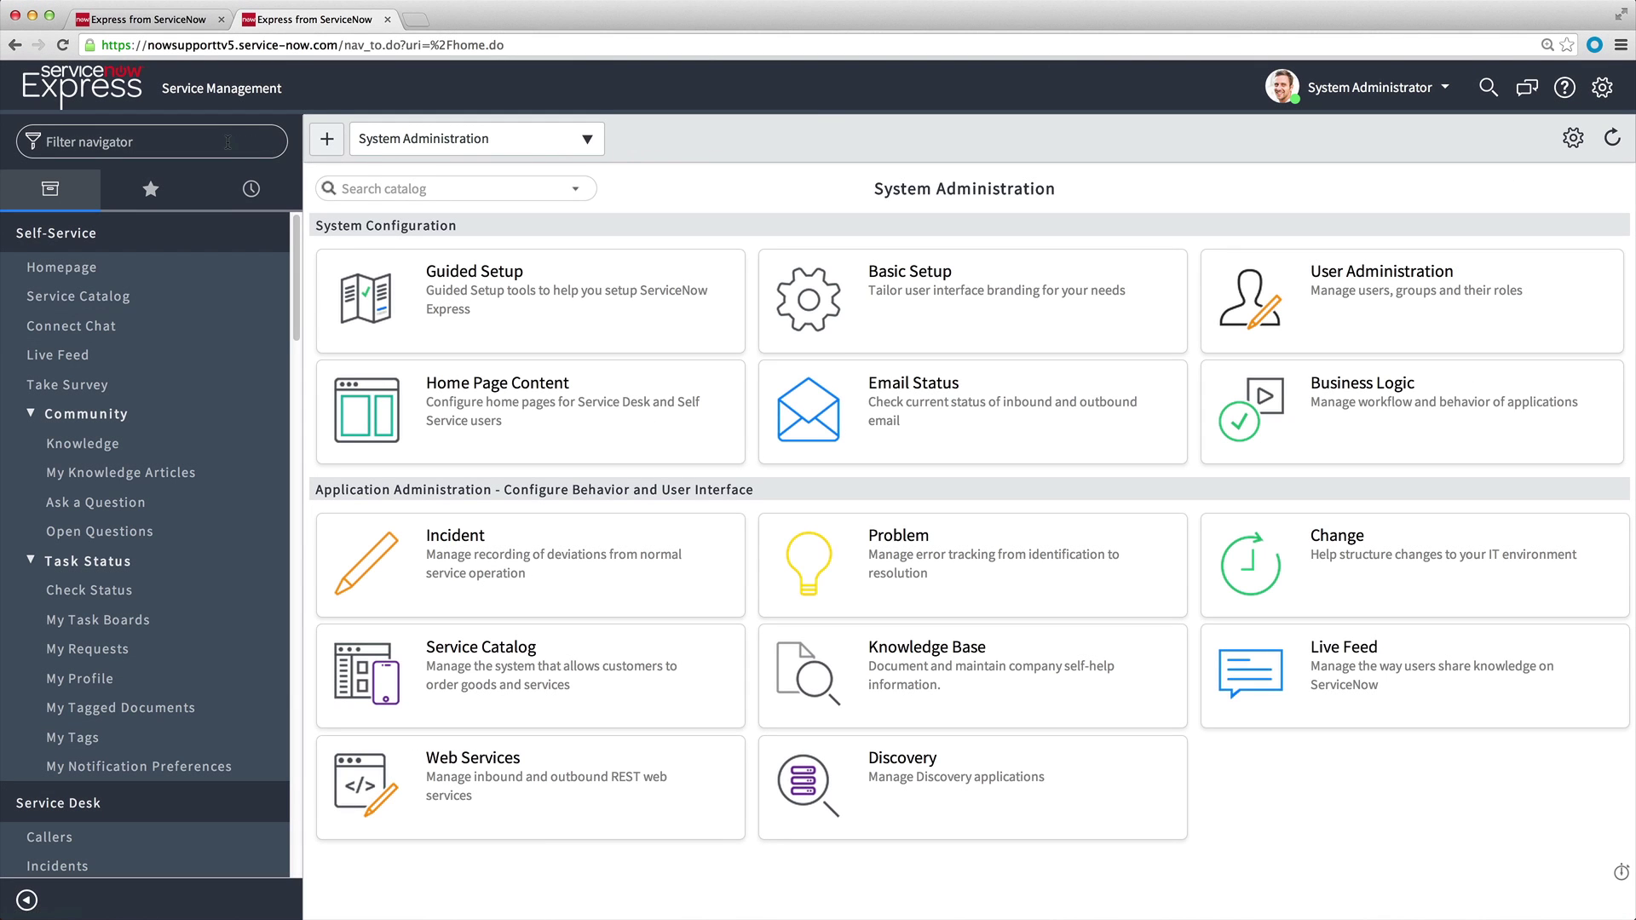
- Filter the navigator for 'service catalog' and browse the catalog home and Get Stuff category
click(228, 141)
text(service c)
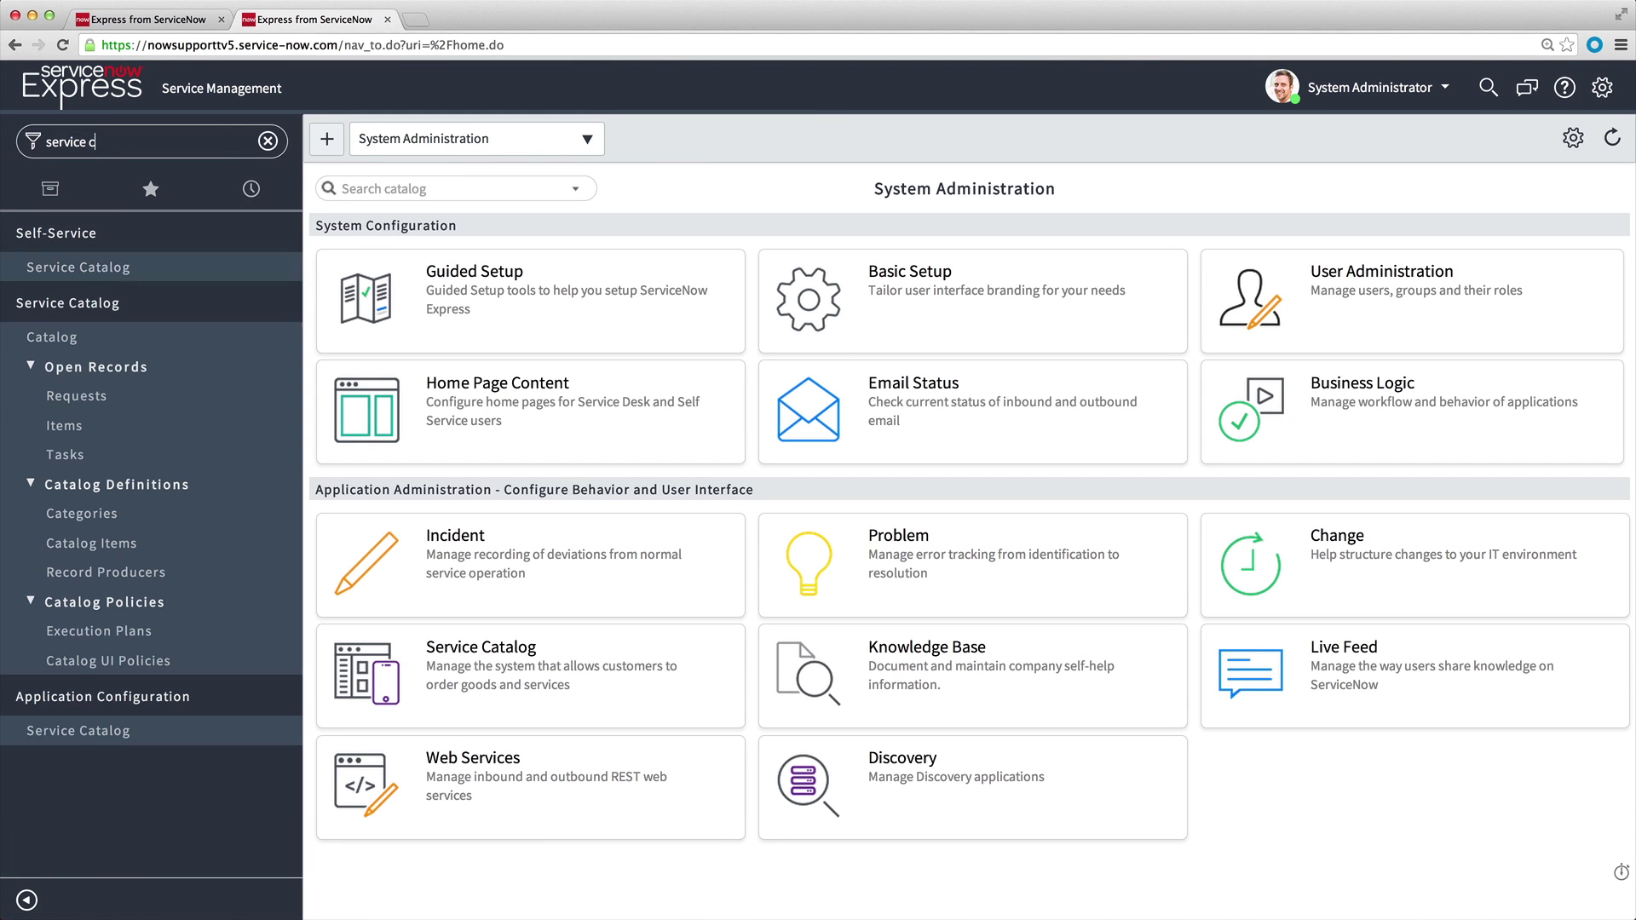
text(atalog)
click(189, 338)
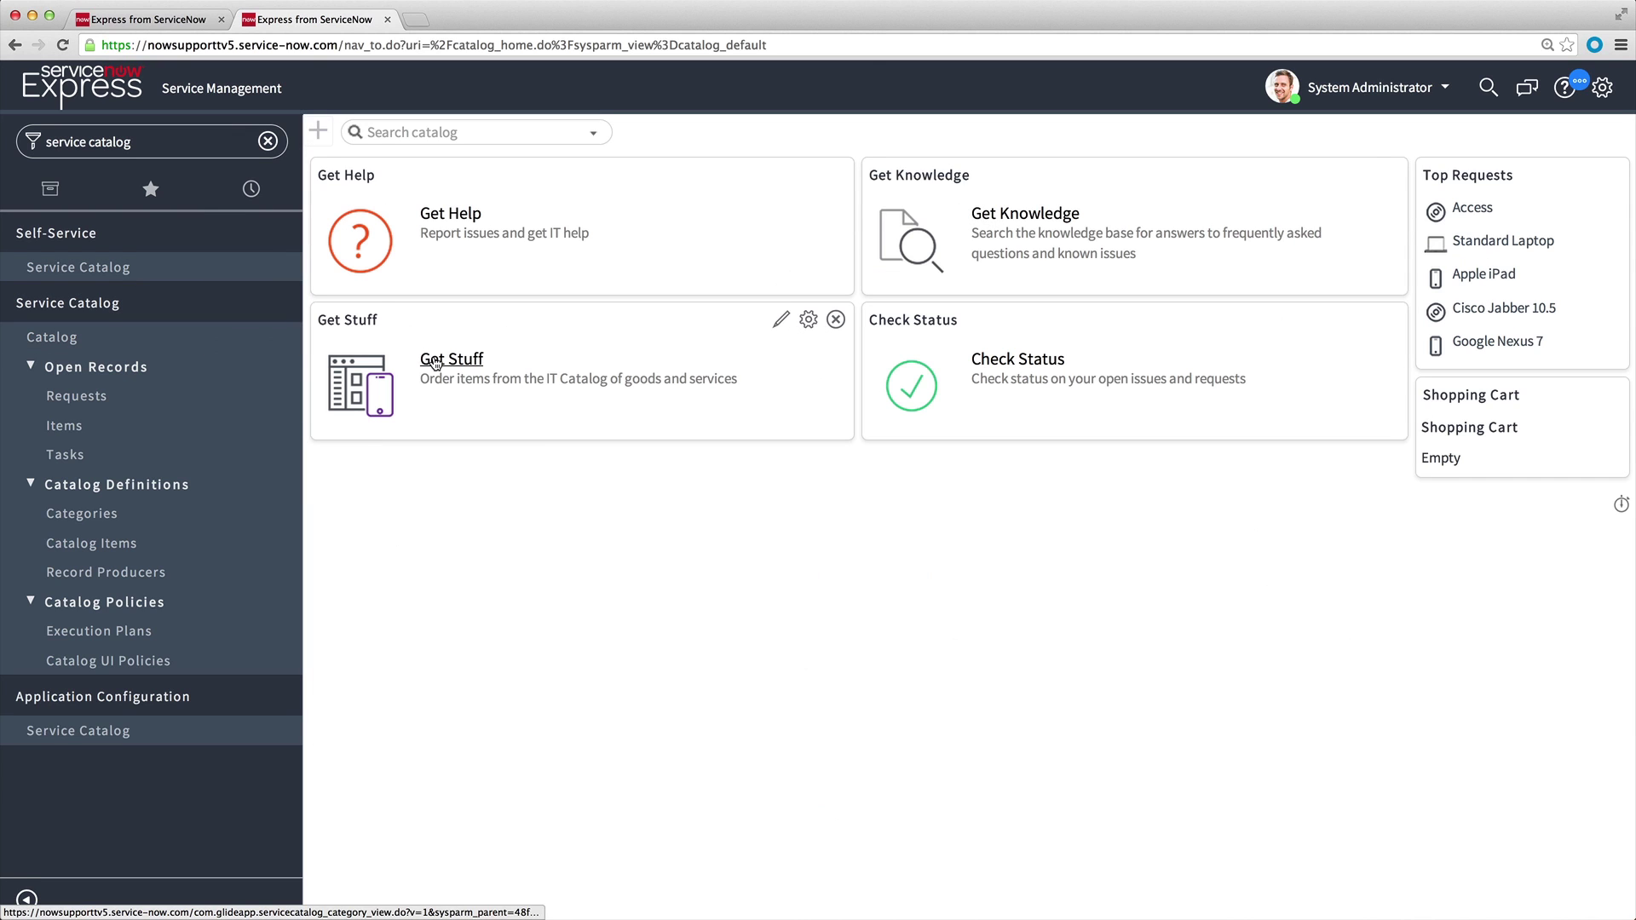
click(435, 362)
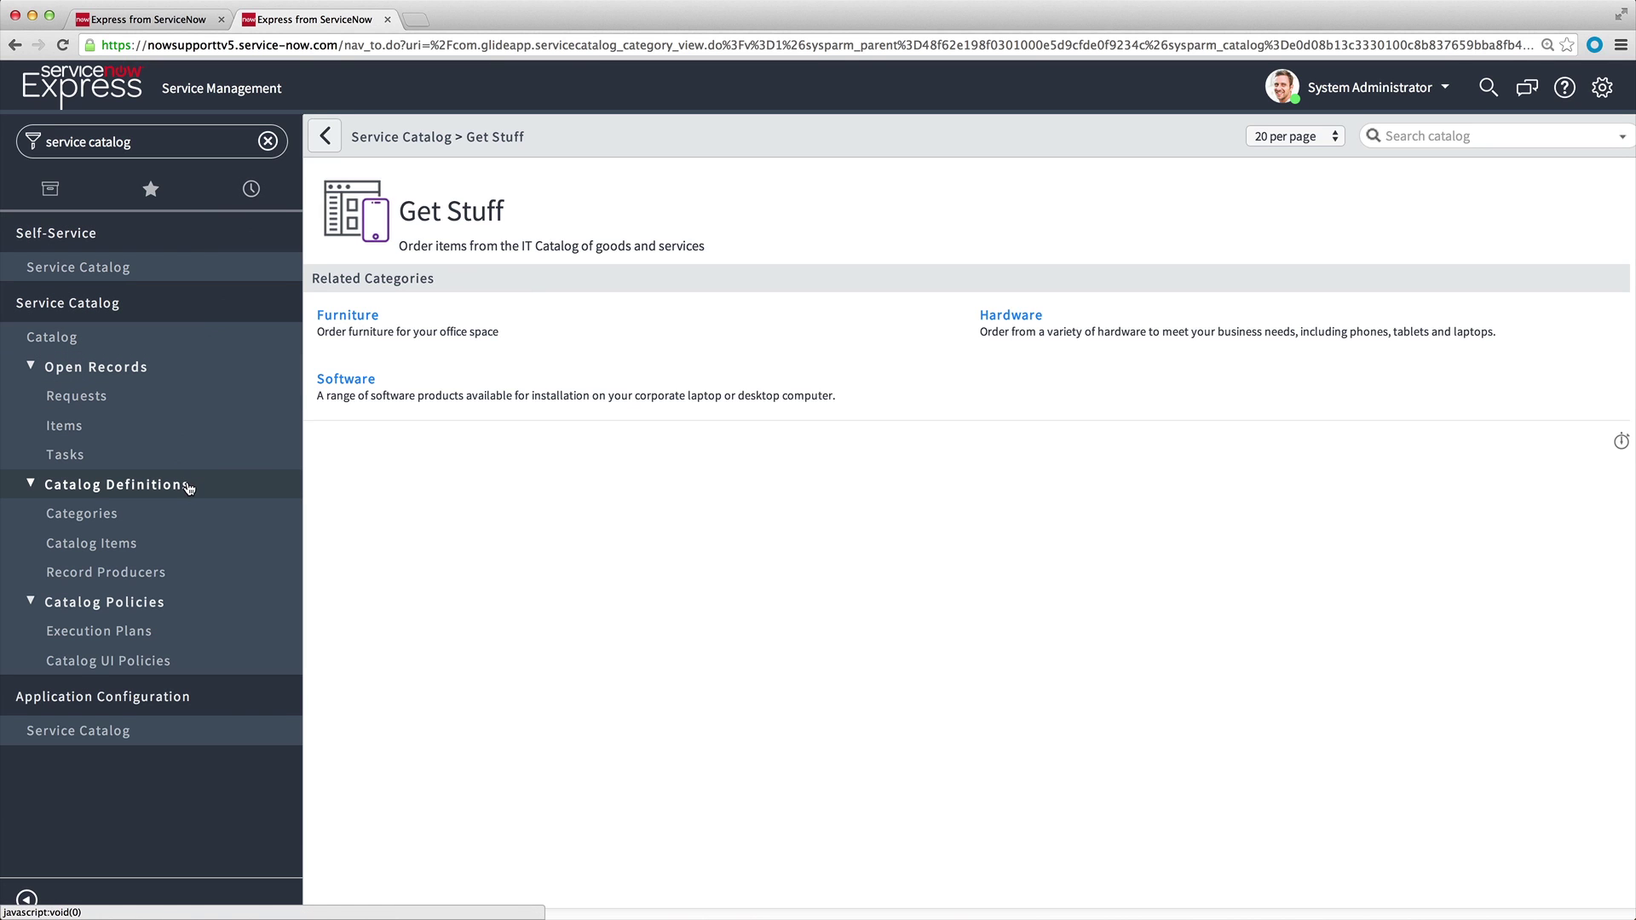
click(180, 552)
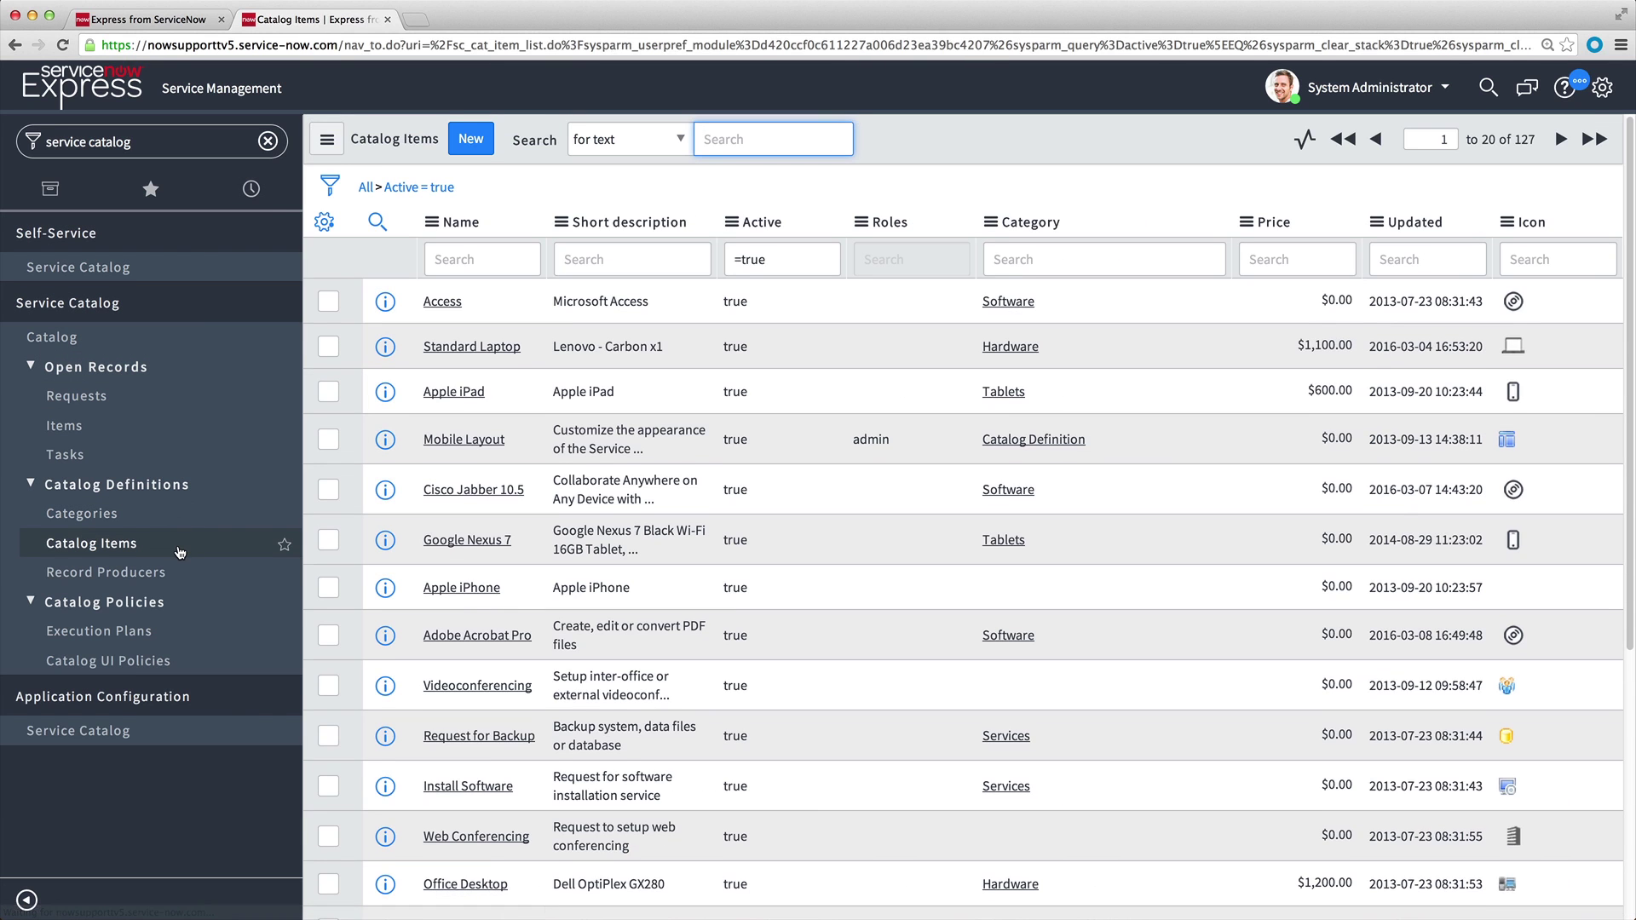
- From the System Administration home, go to Service Catalog > Maintain Service Catalog Items
click(122, 86)
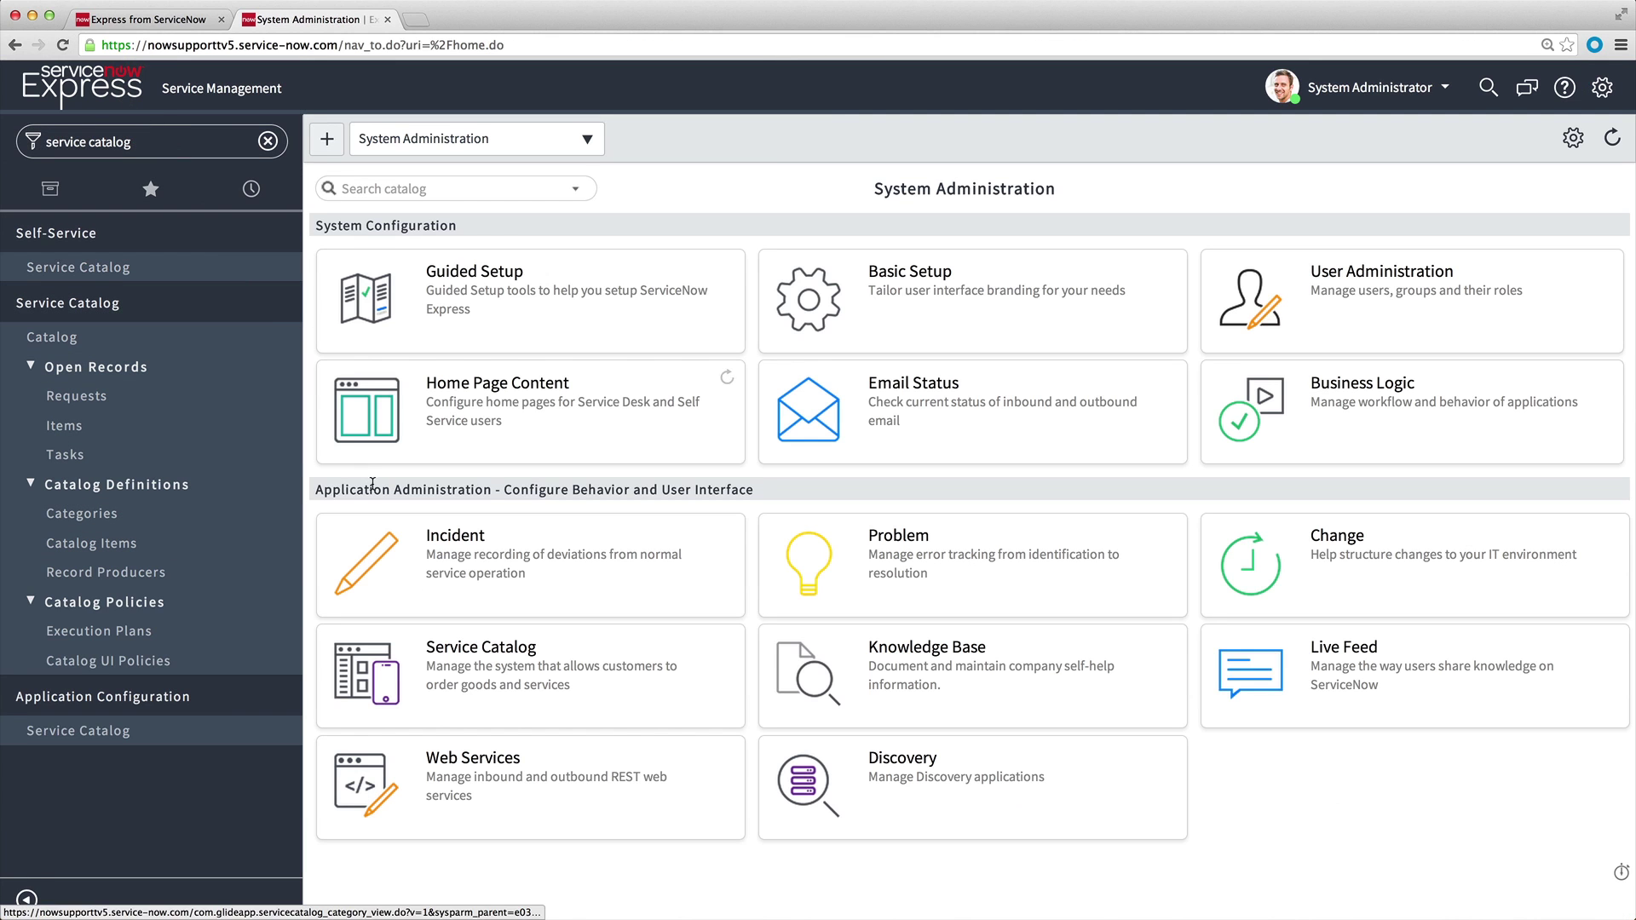
click(450, 649)
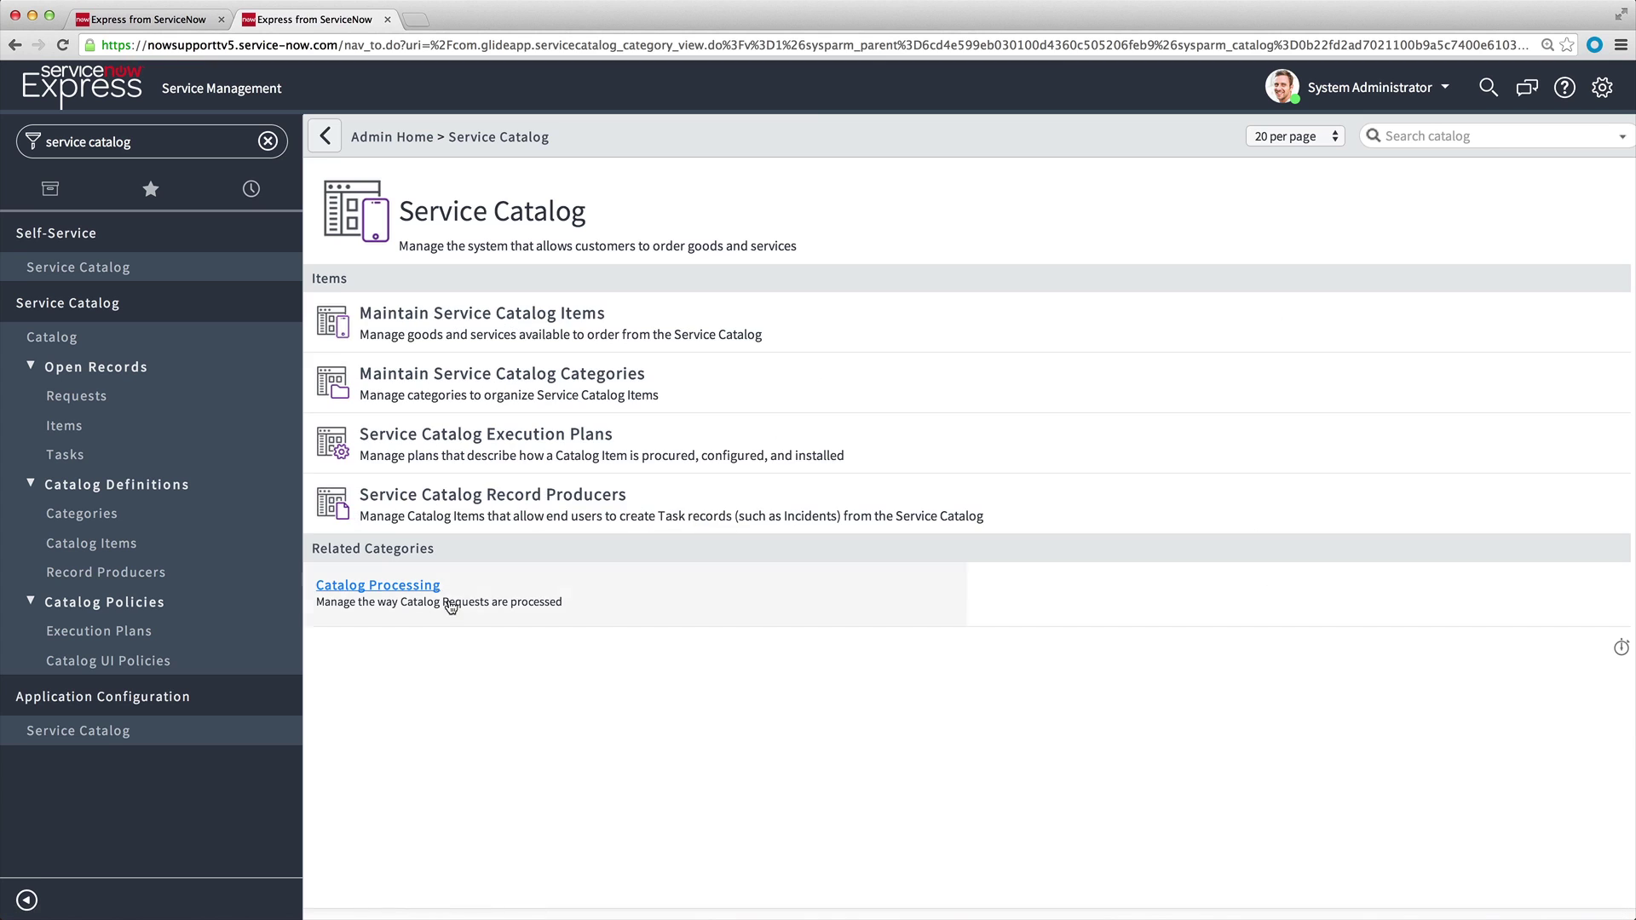
click(482, 319)
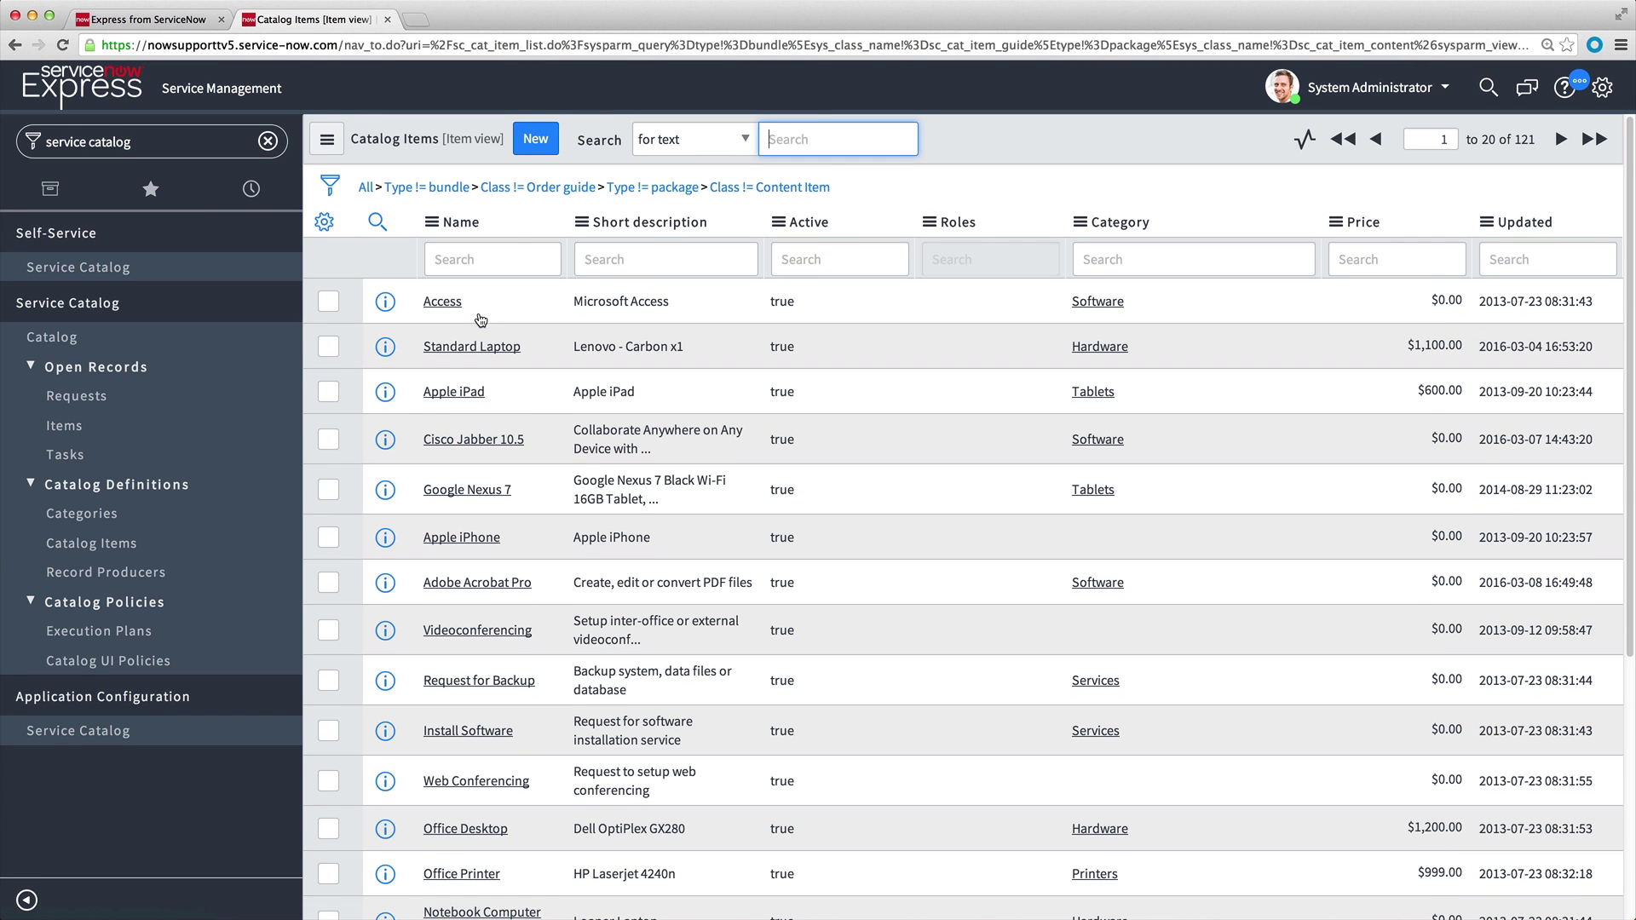
- Start a new catalog item 'Office chair', available on Desktop and Mobile, and look up its category
click(535, 137)
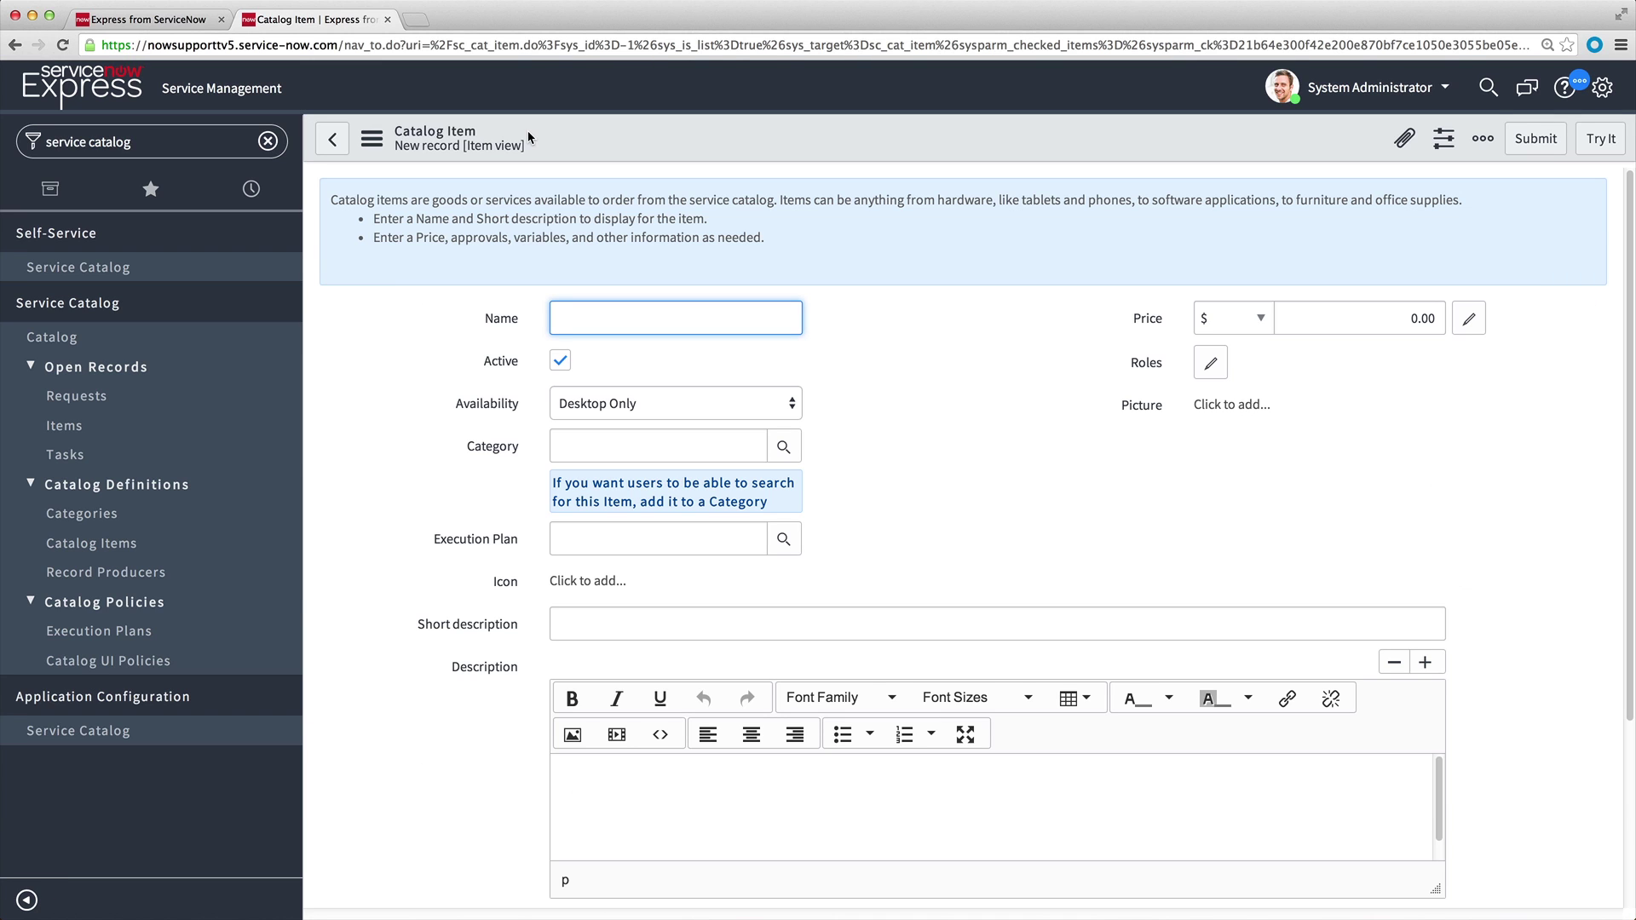
text(Office chair)
click(703, 412)
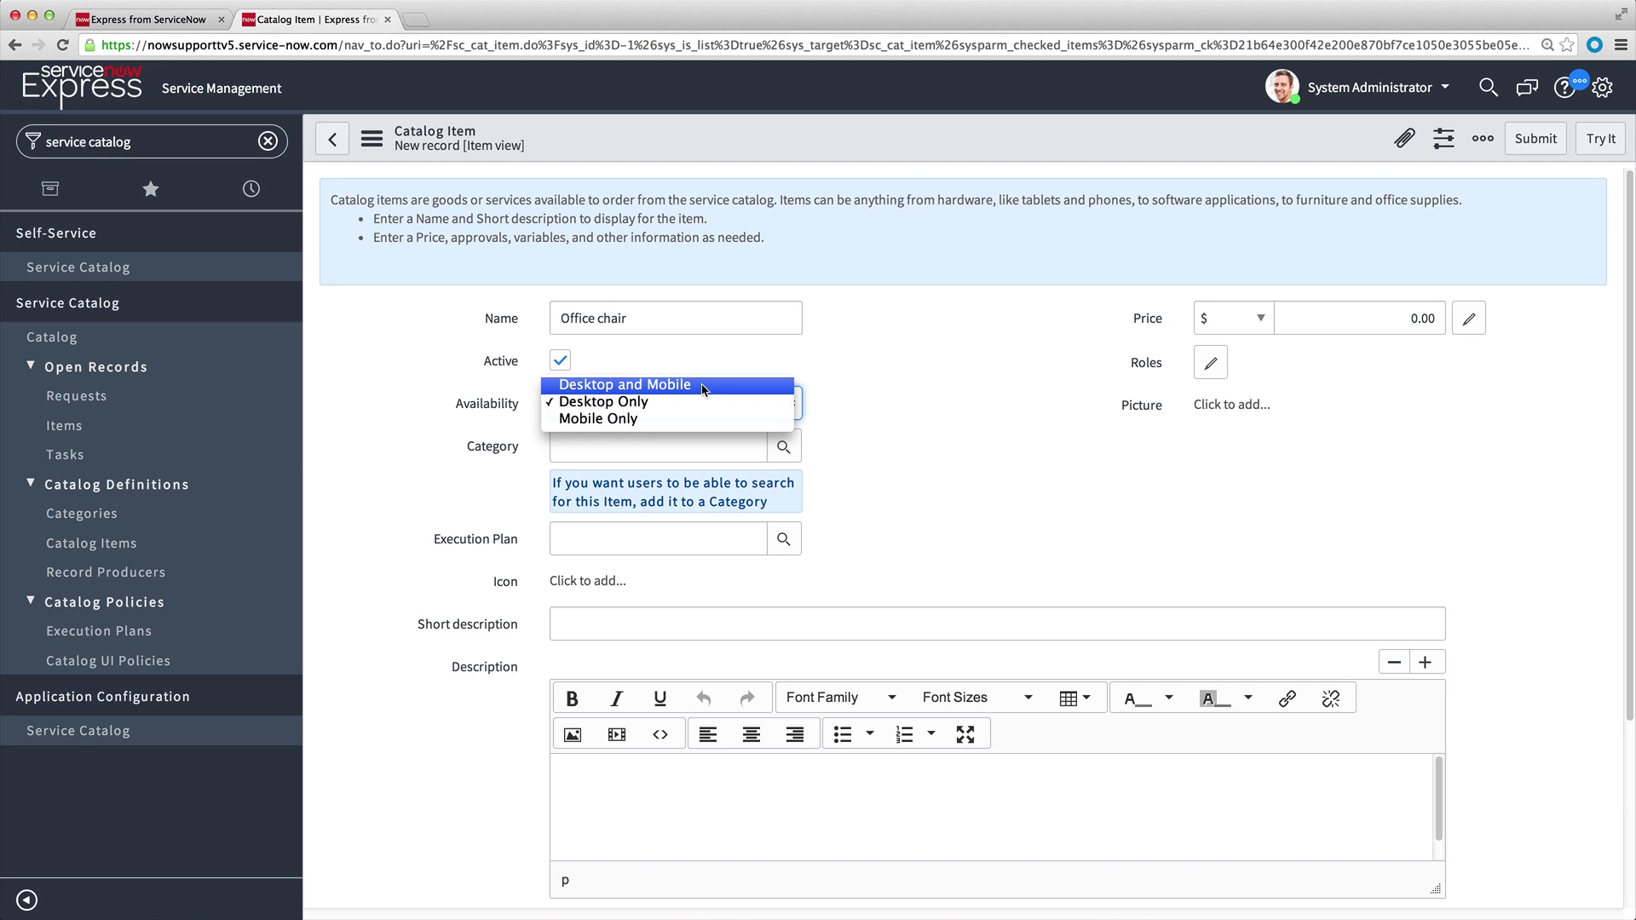
click(704, 387)
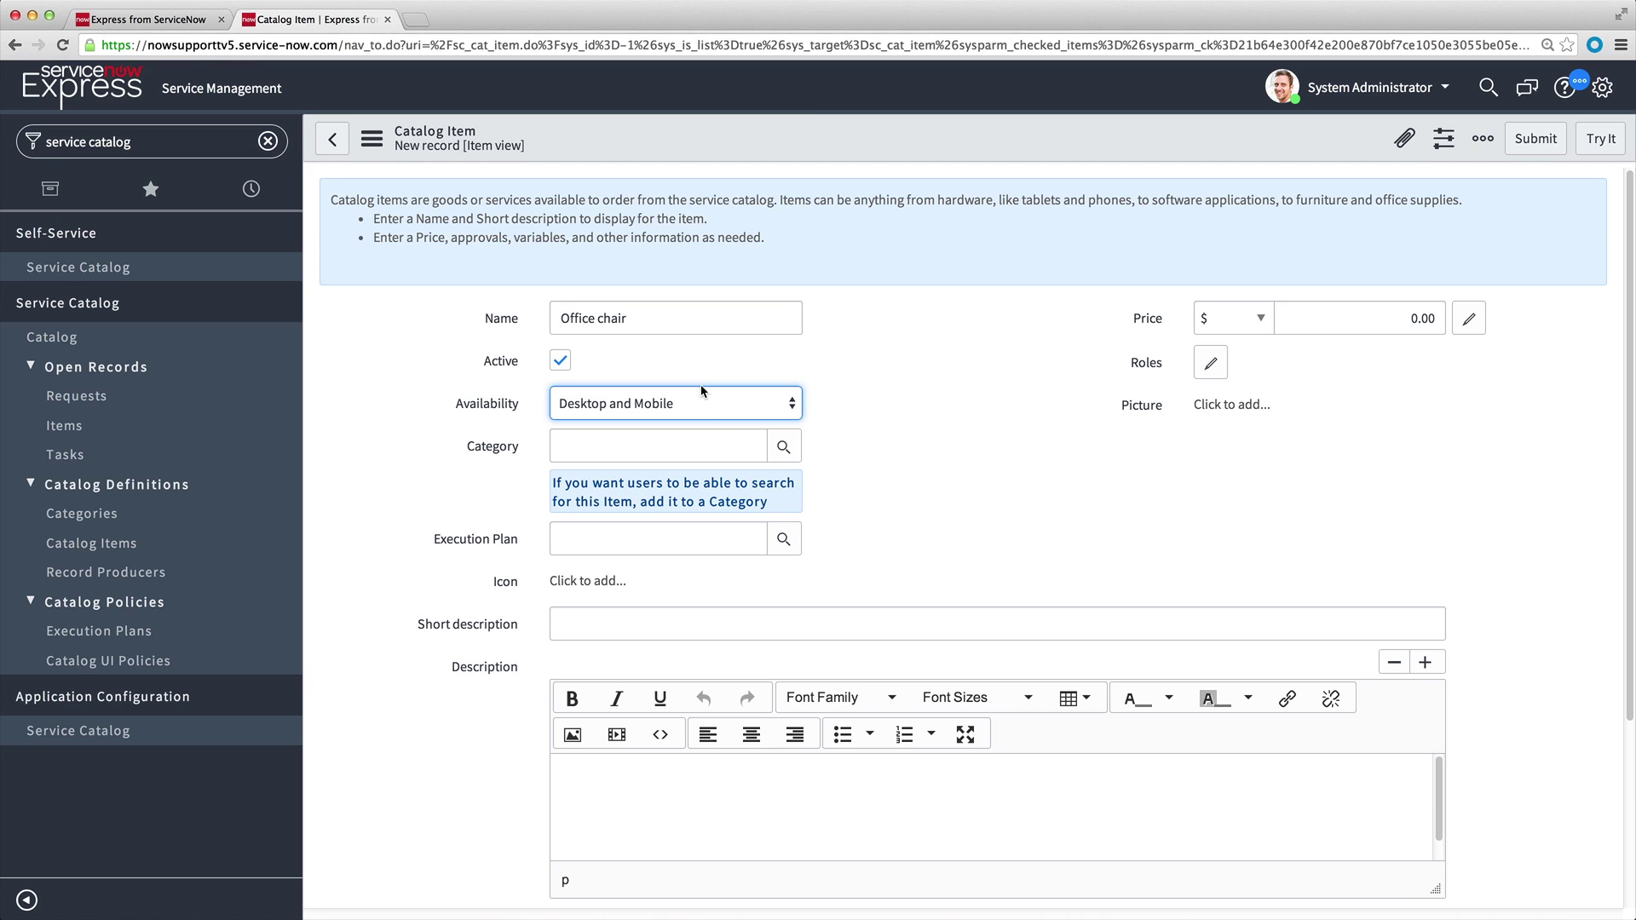
click(784, 454)
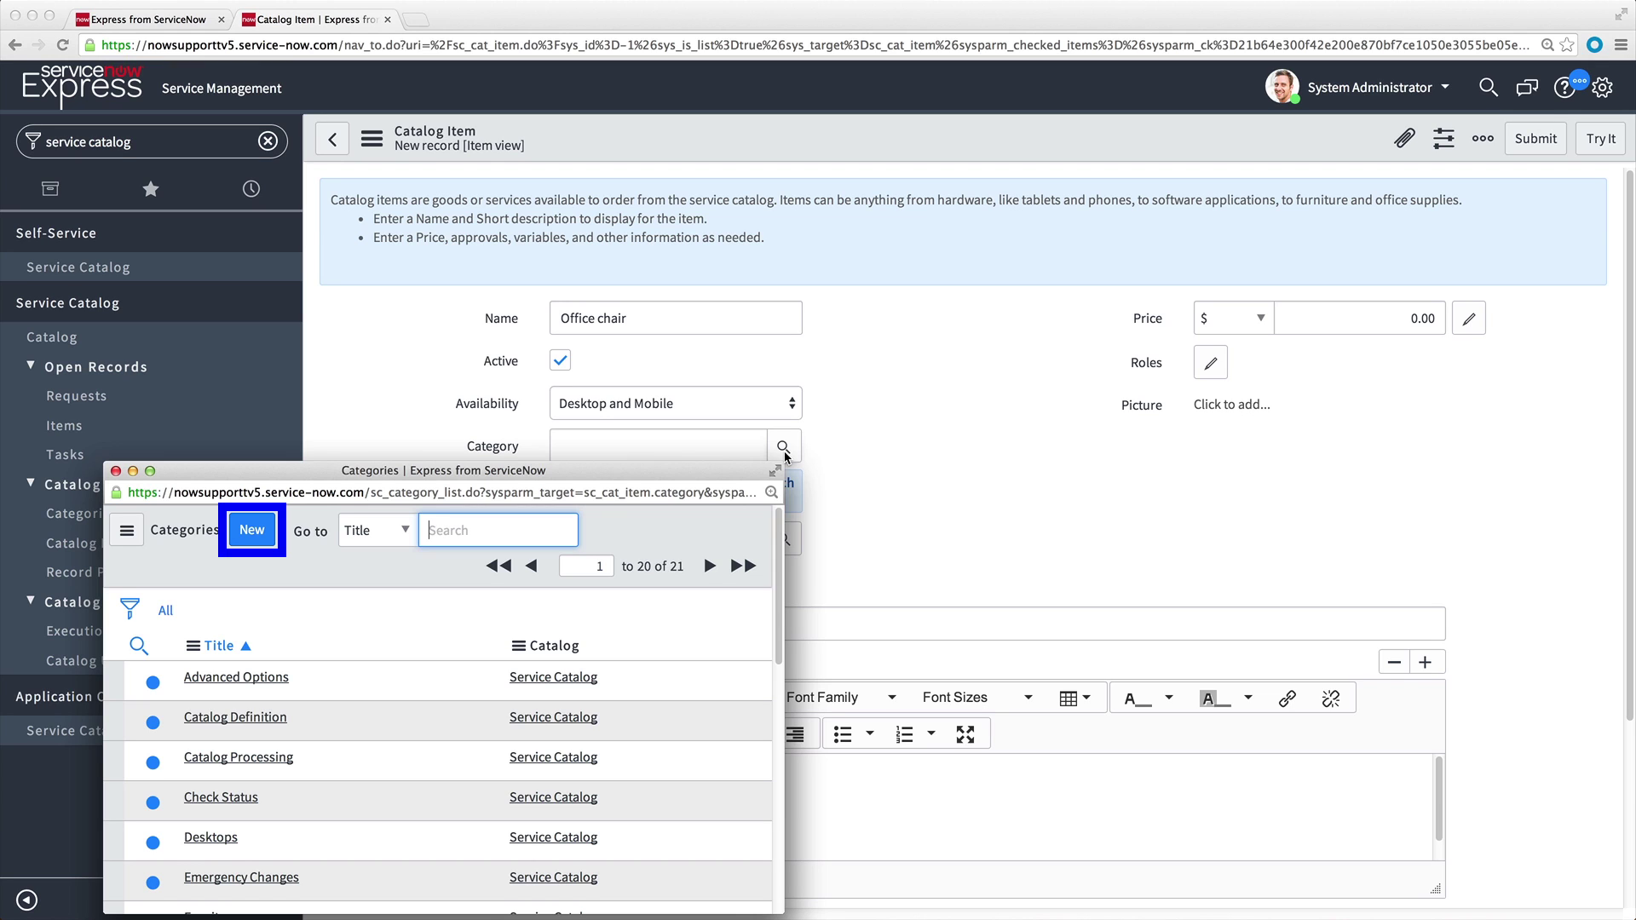
- Set the category to Furniture and the execution plan to Furniture and Office Supplies
drag(783, 525, 782, 578)
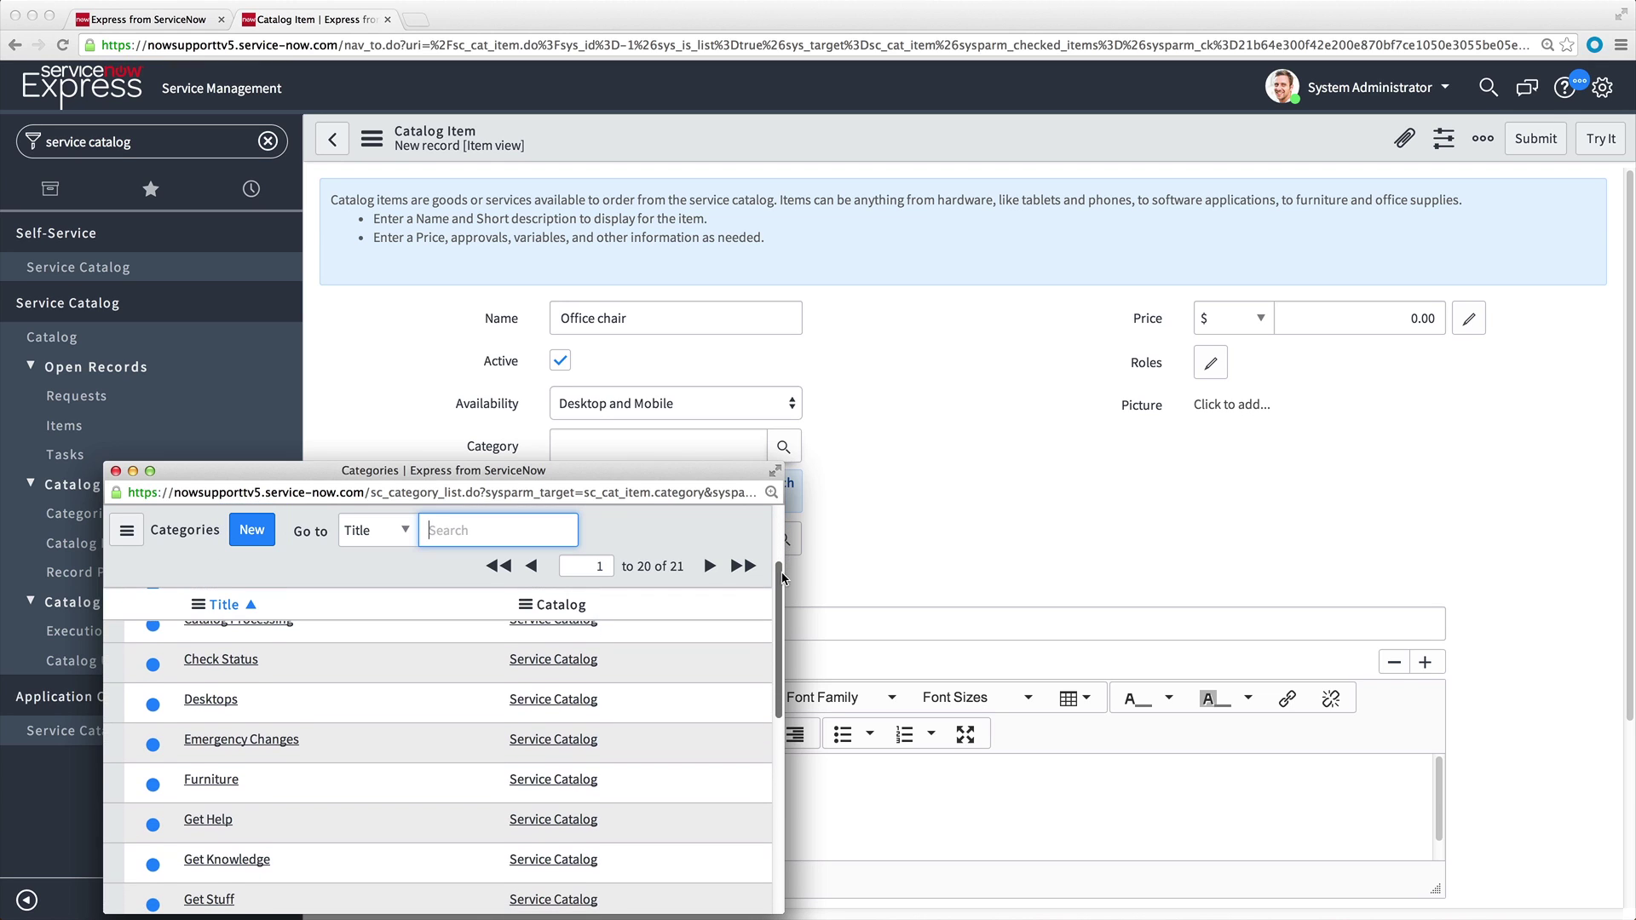
click(227, 780)
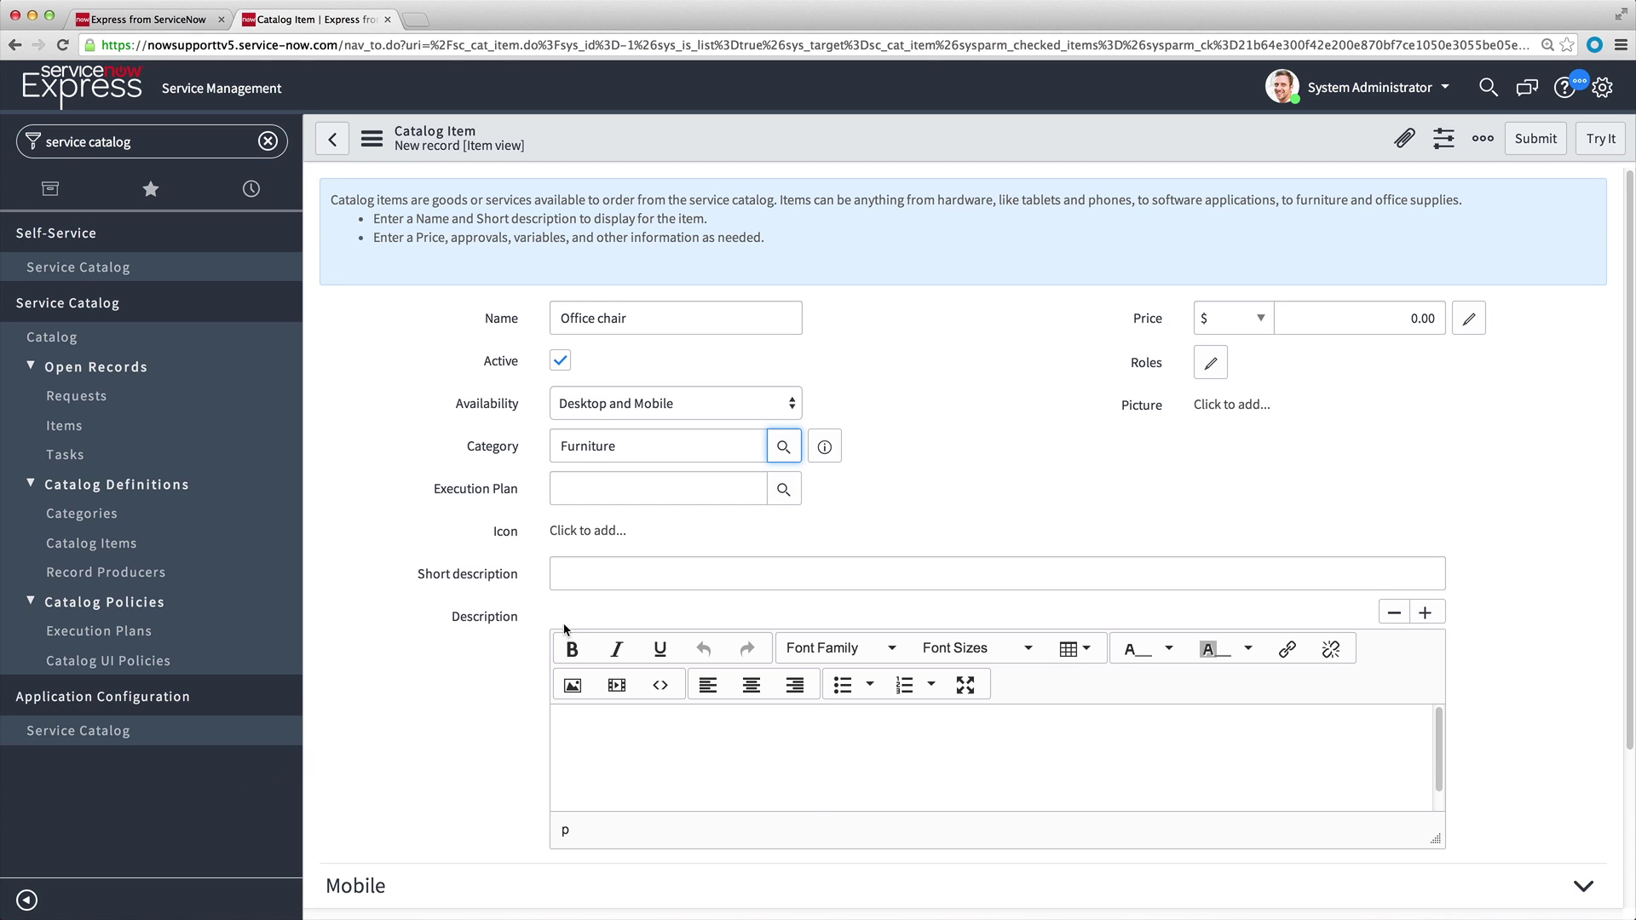
click(783, 490)
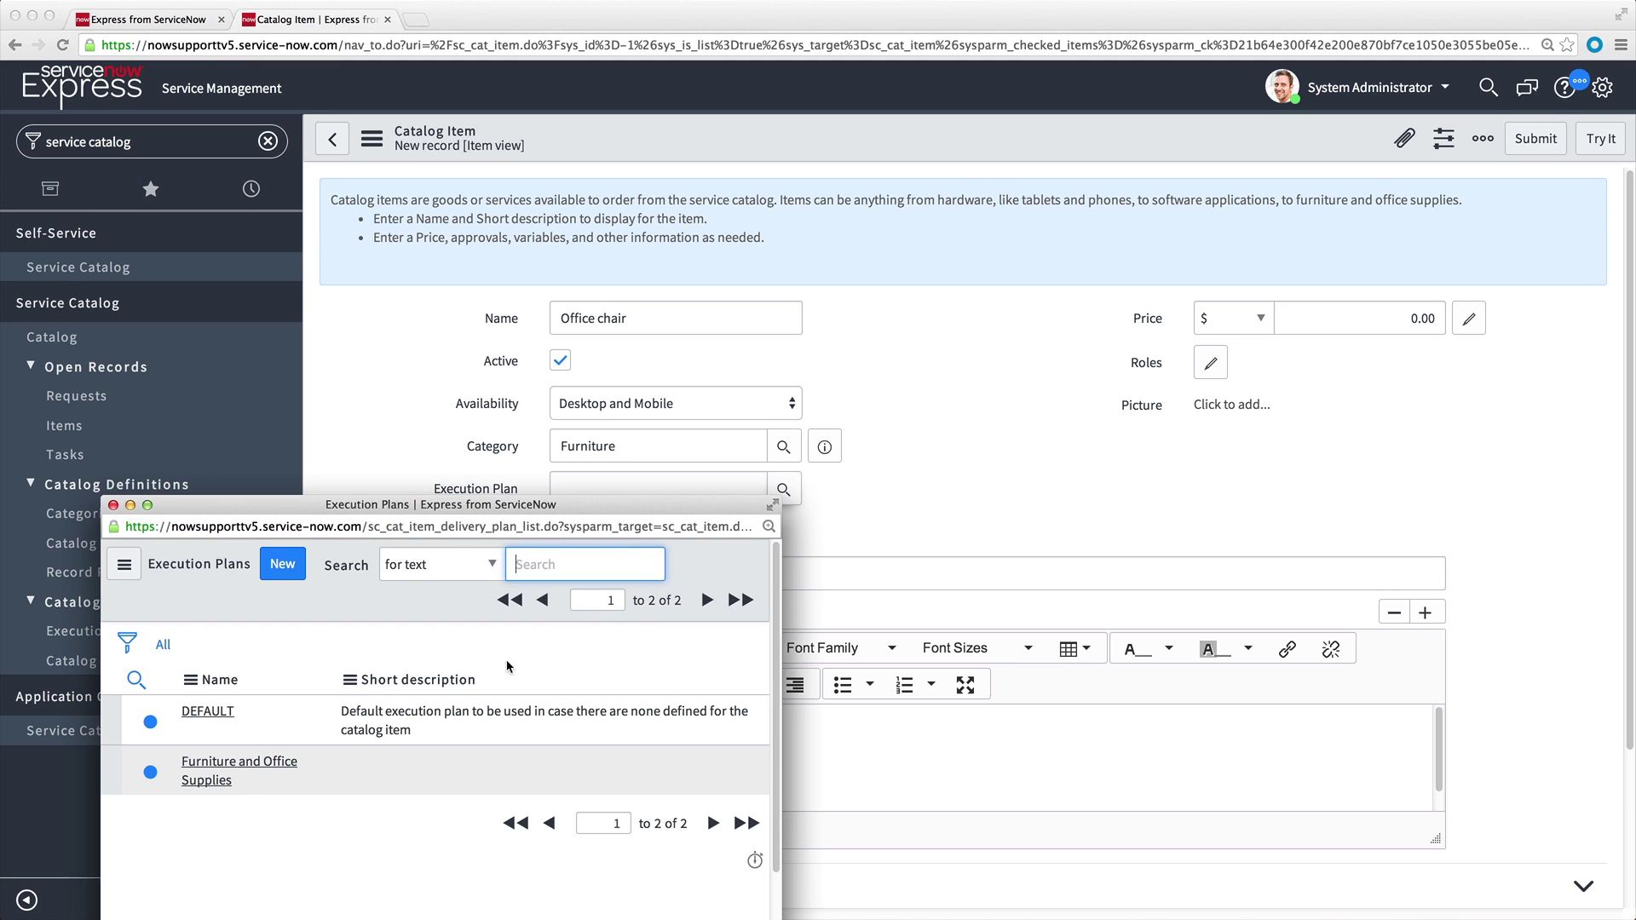
click(273, 769)
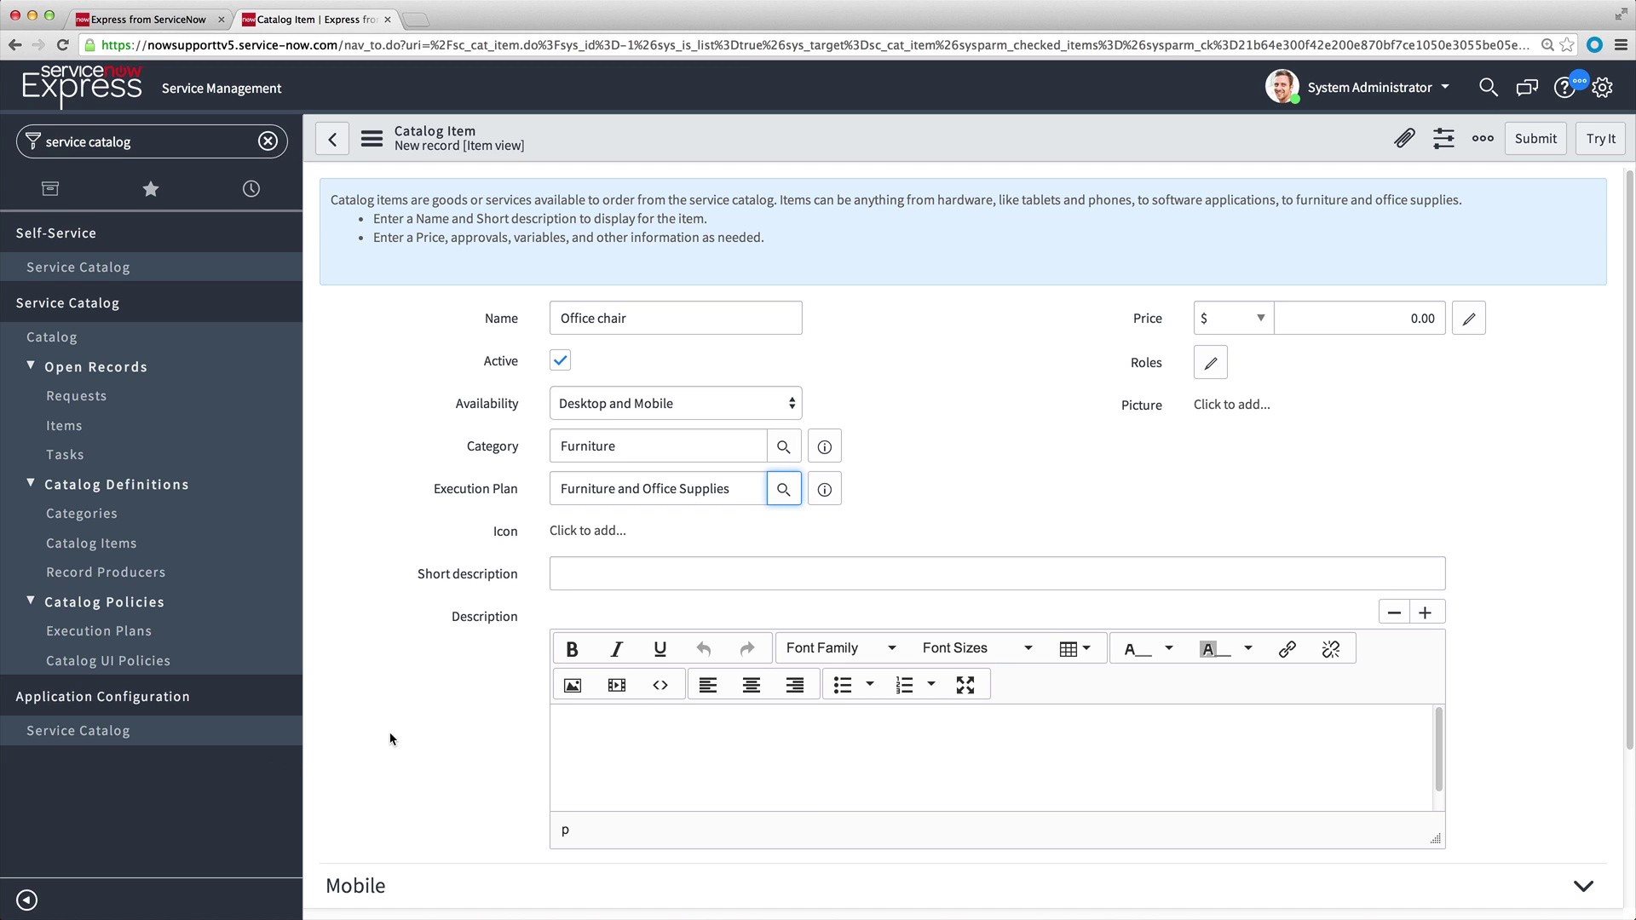
click(1374, 324)
- Enter a price of 300 dollars and review the High Cost Approval rule (Price > 1000)
text(30)
click(1260, 319)
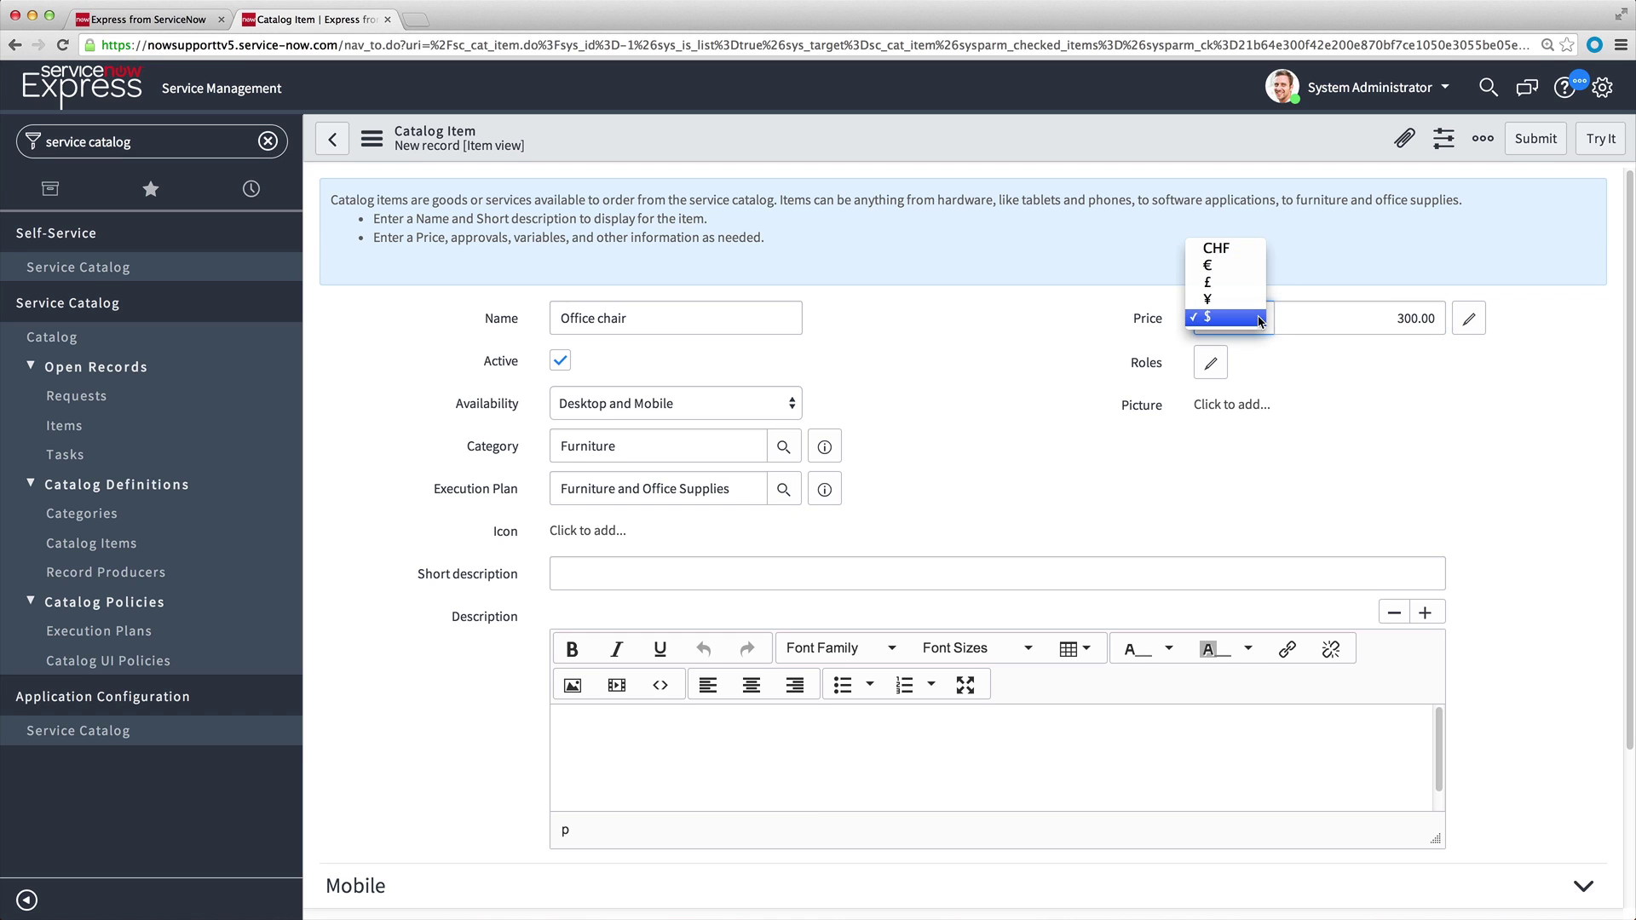
click(1260, 318)
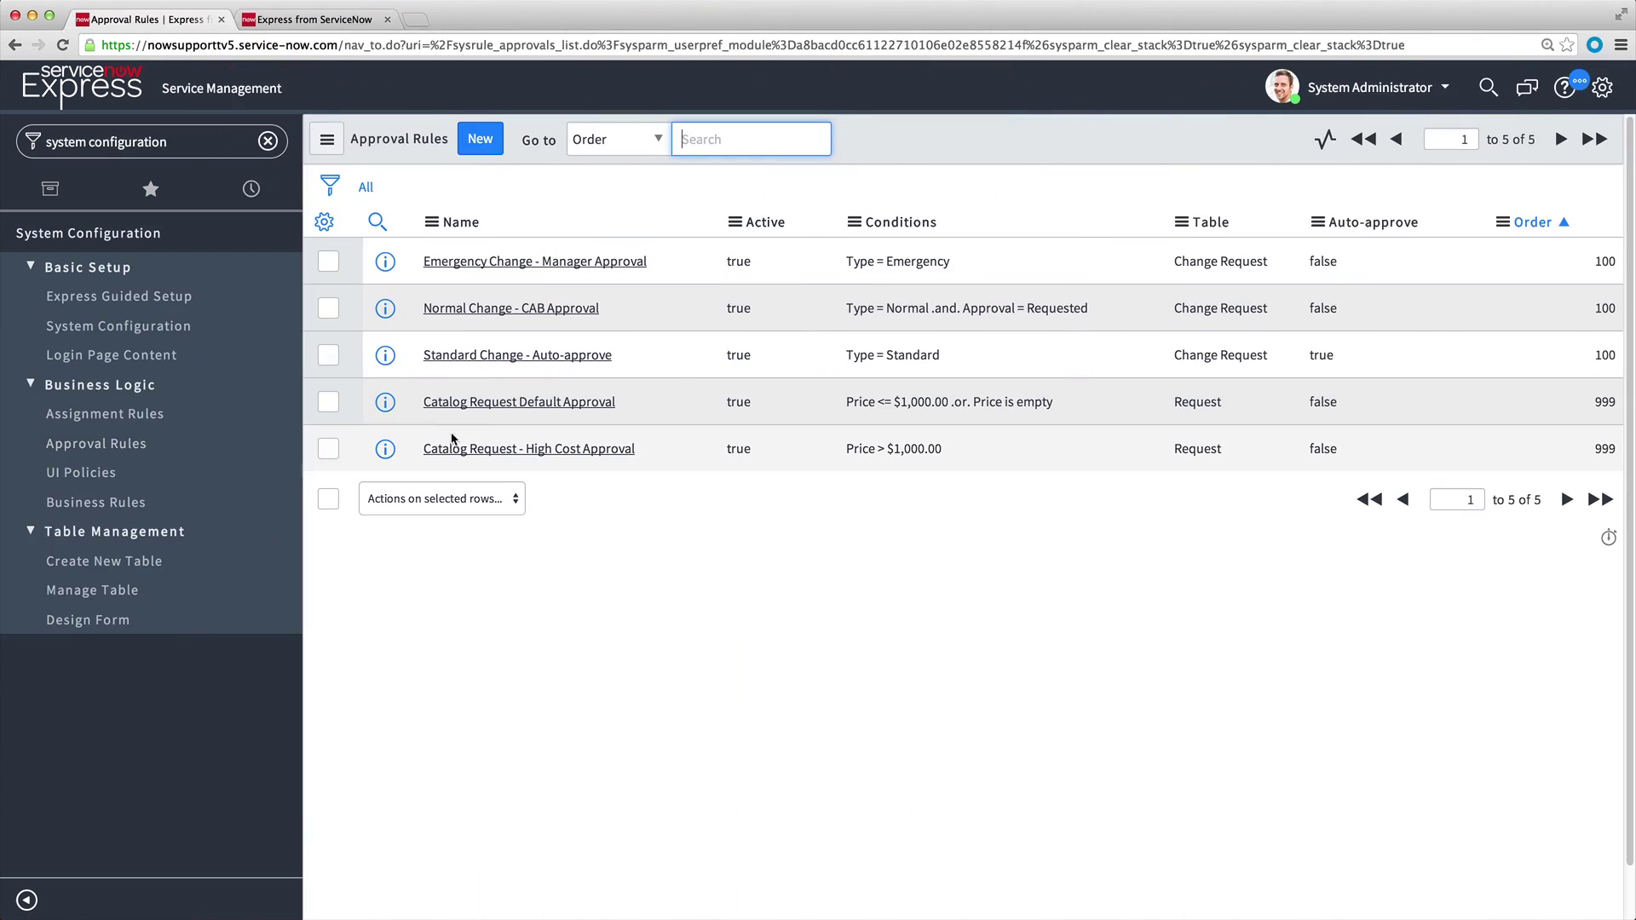
click(474, 450)
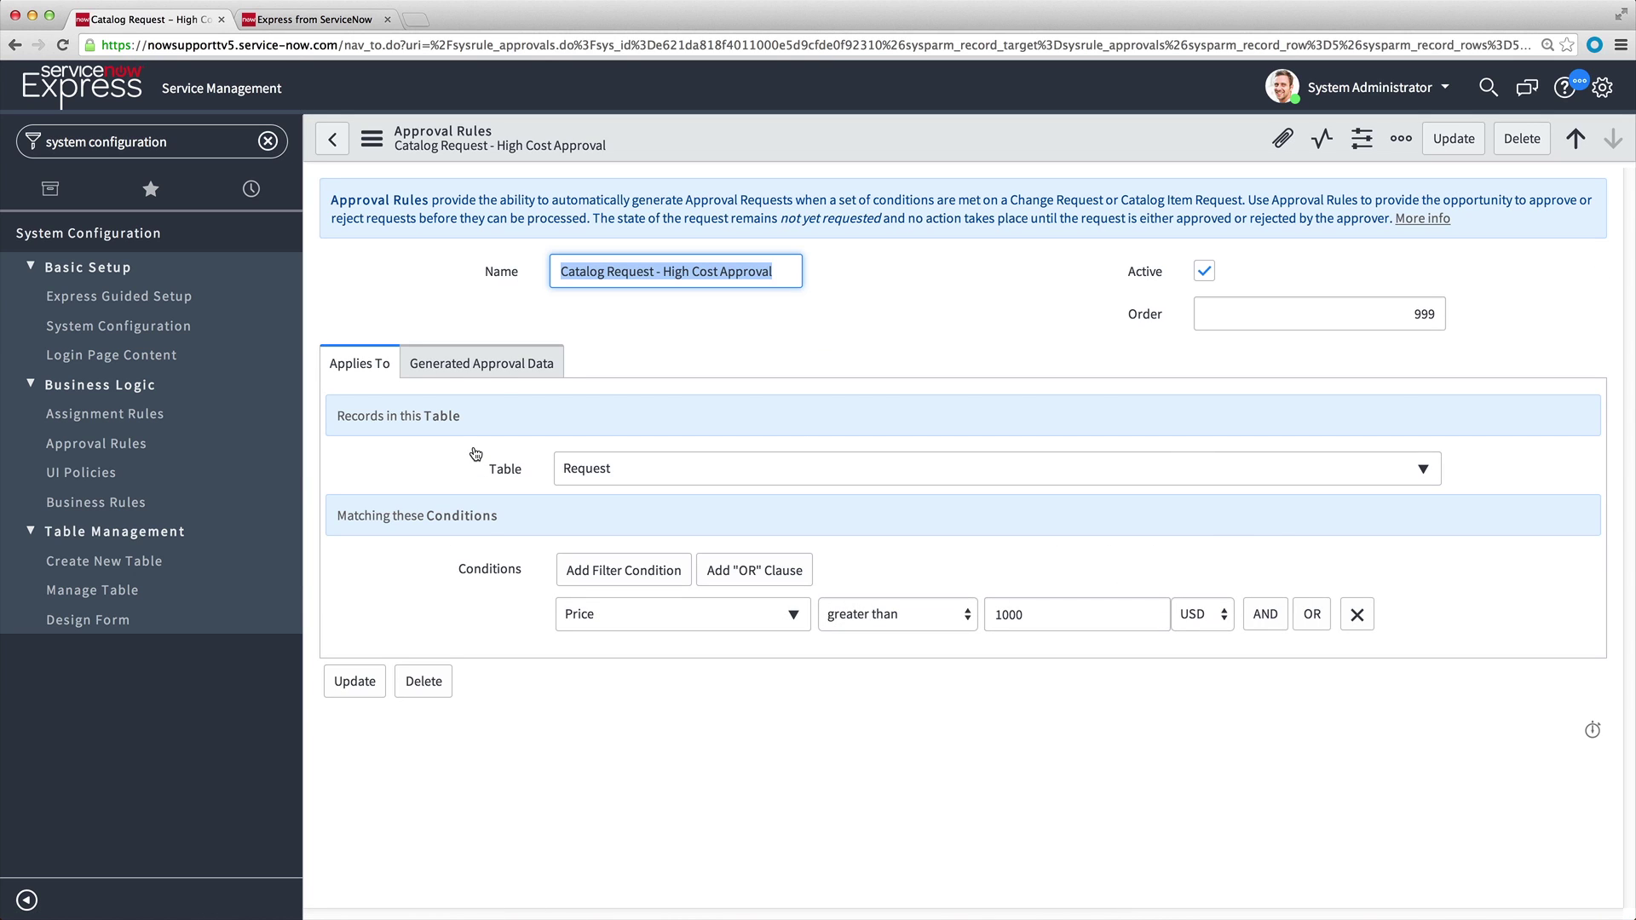
click(497, 364)
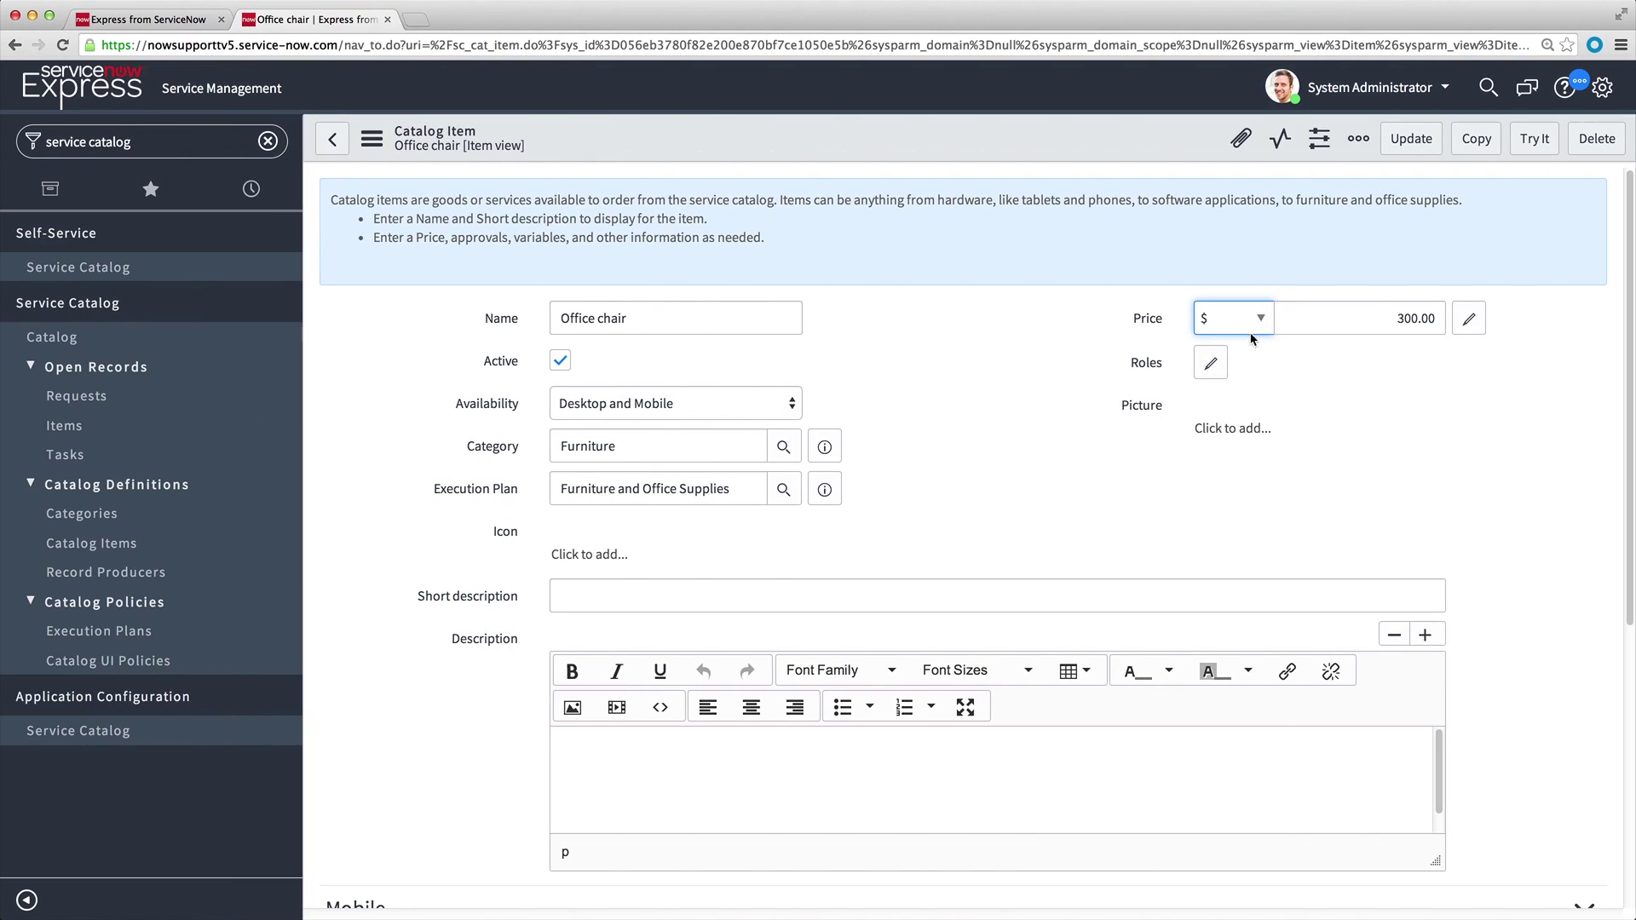
click(1206, 370)
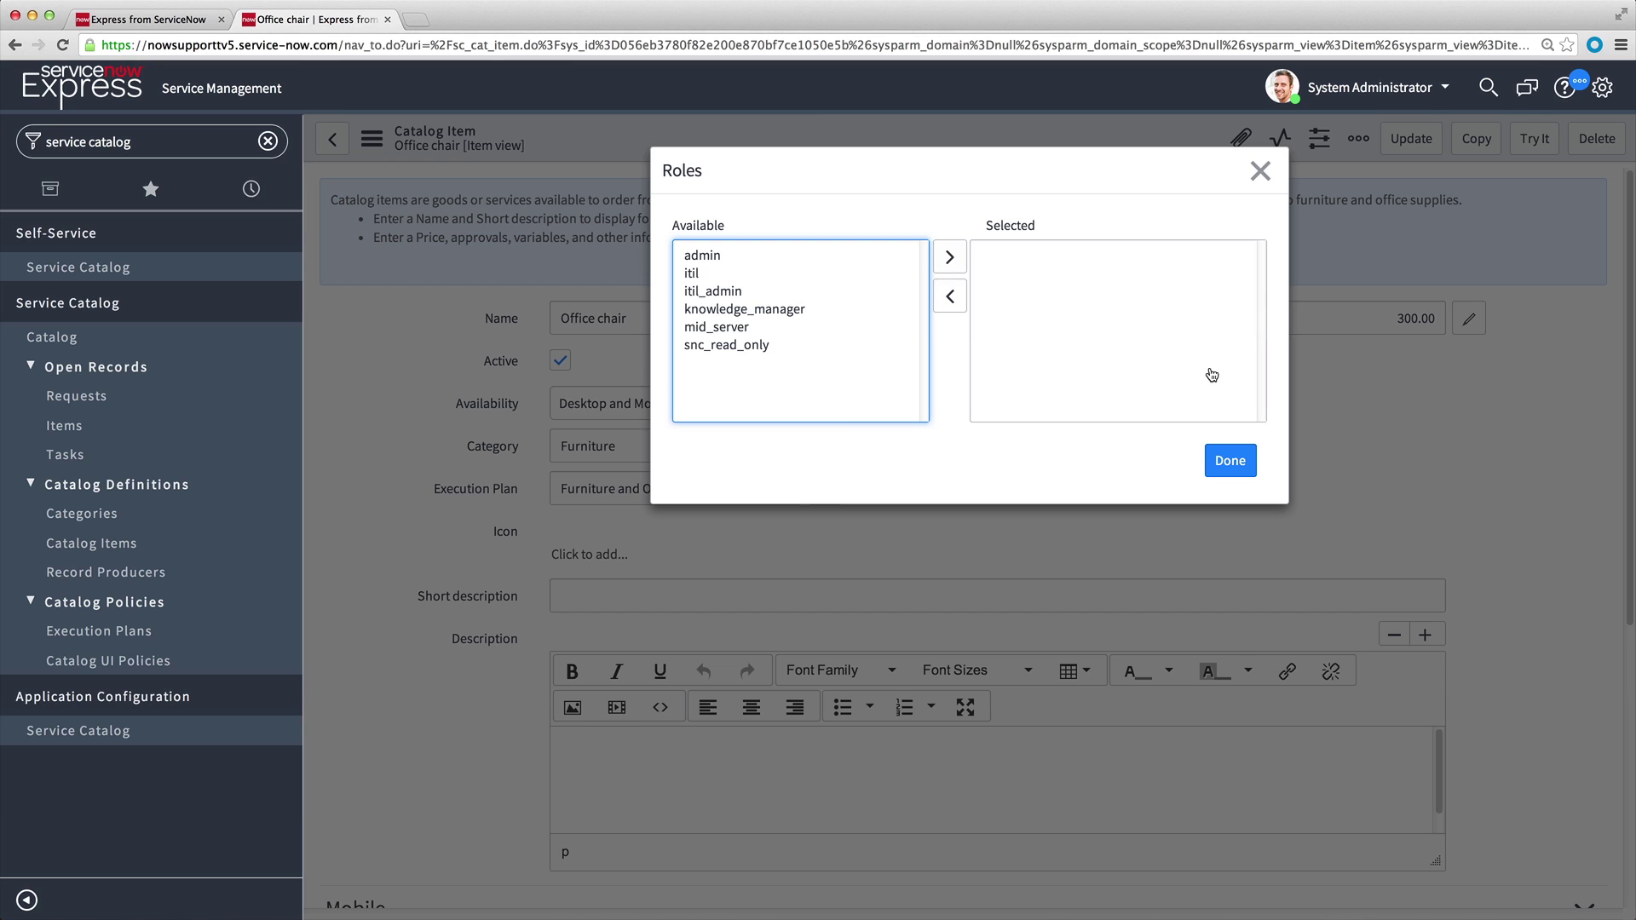
click(1260, 171)
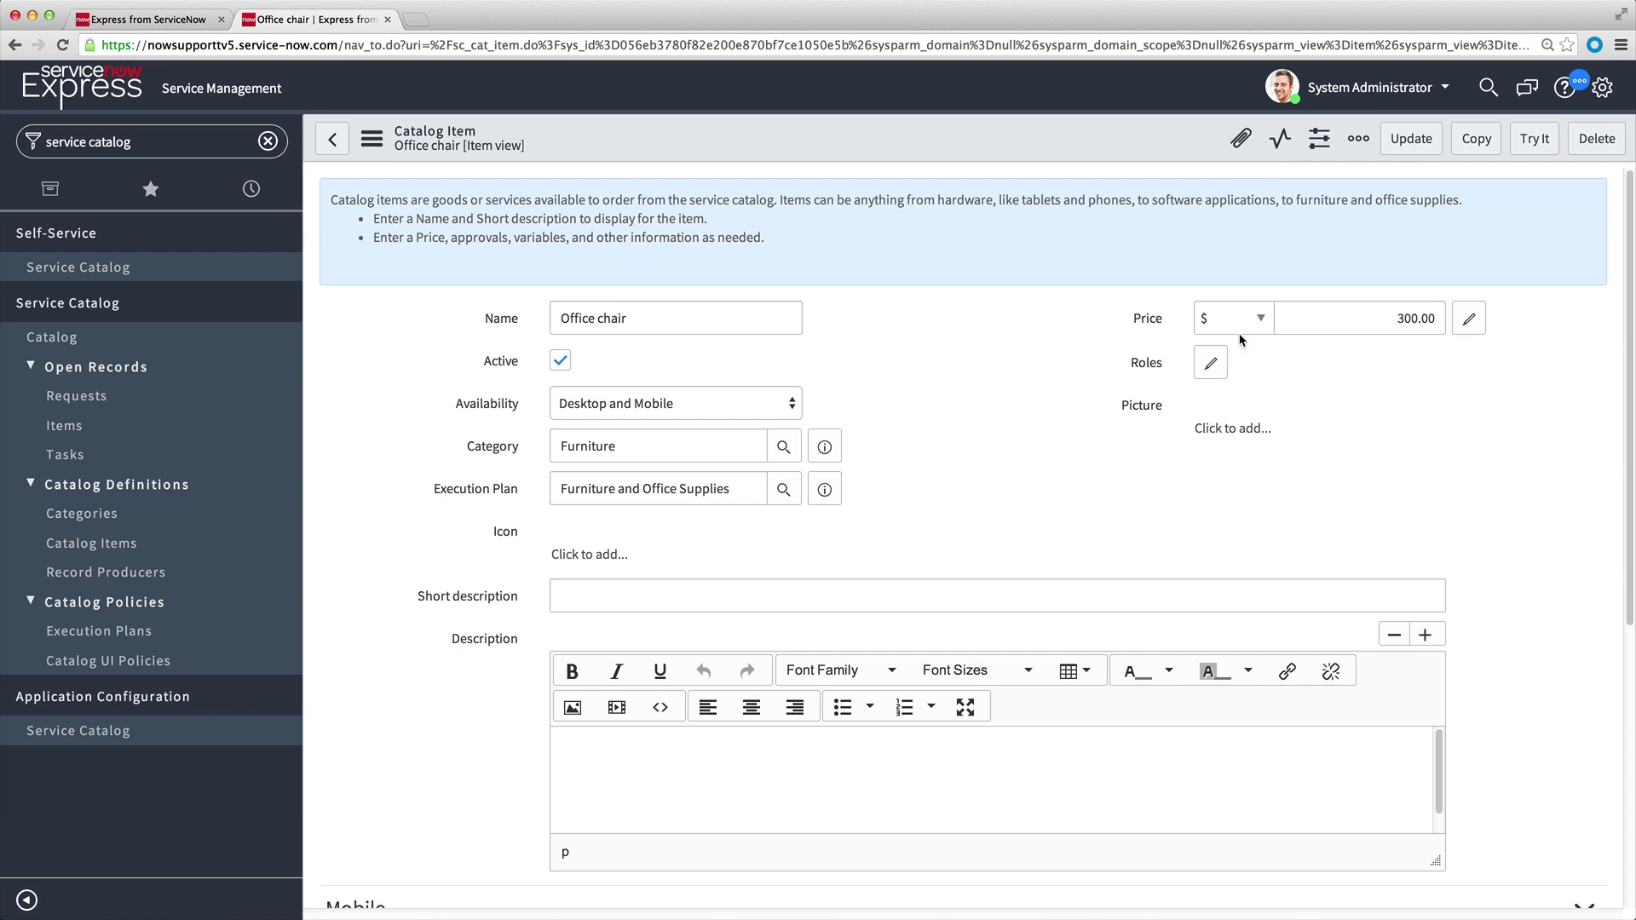
- Attach office_chair_large.jpg as the item's picture
click(1233, 428)
click(434, 223)
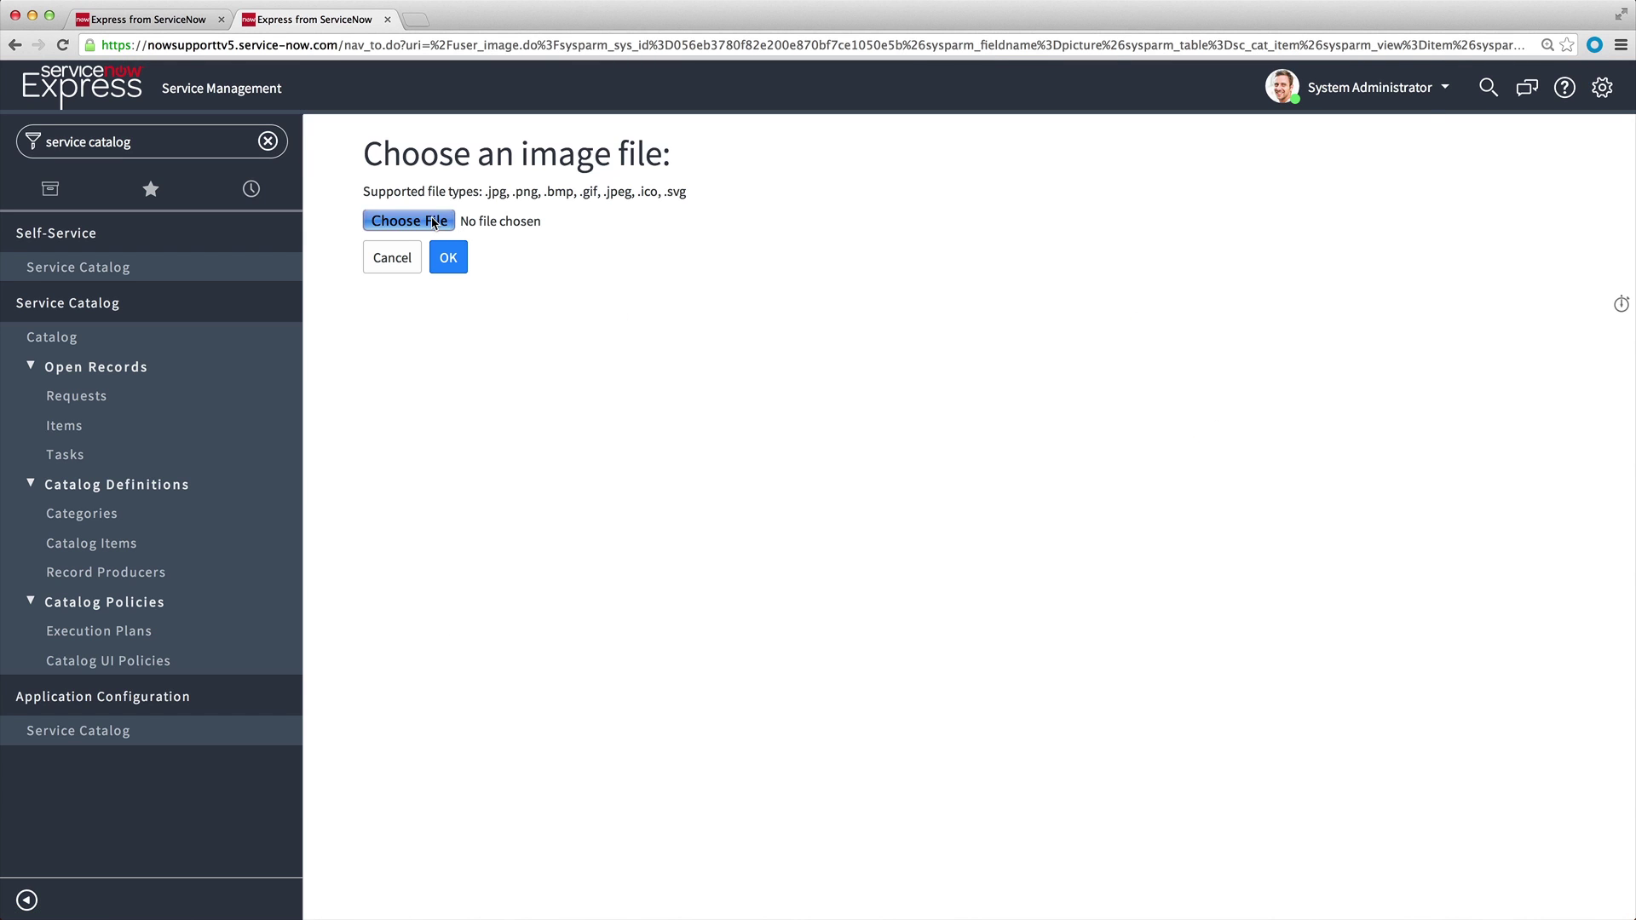
click(484, 142)
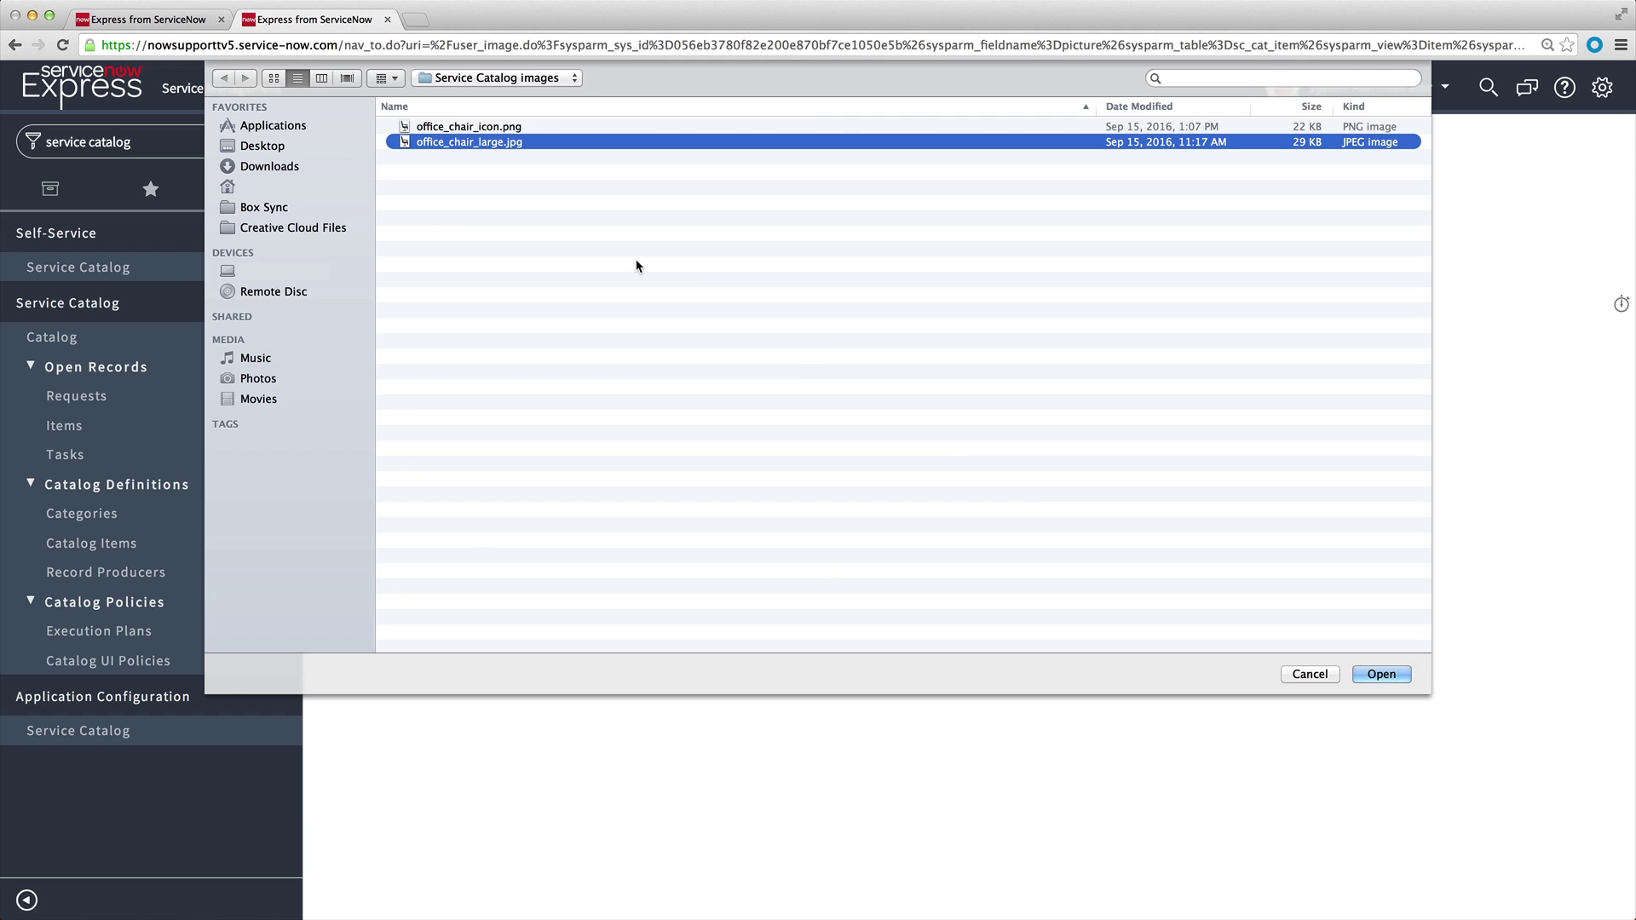
click(1371, 677)
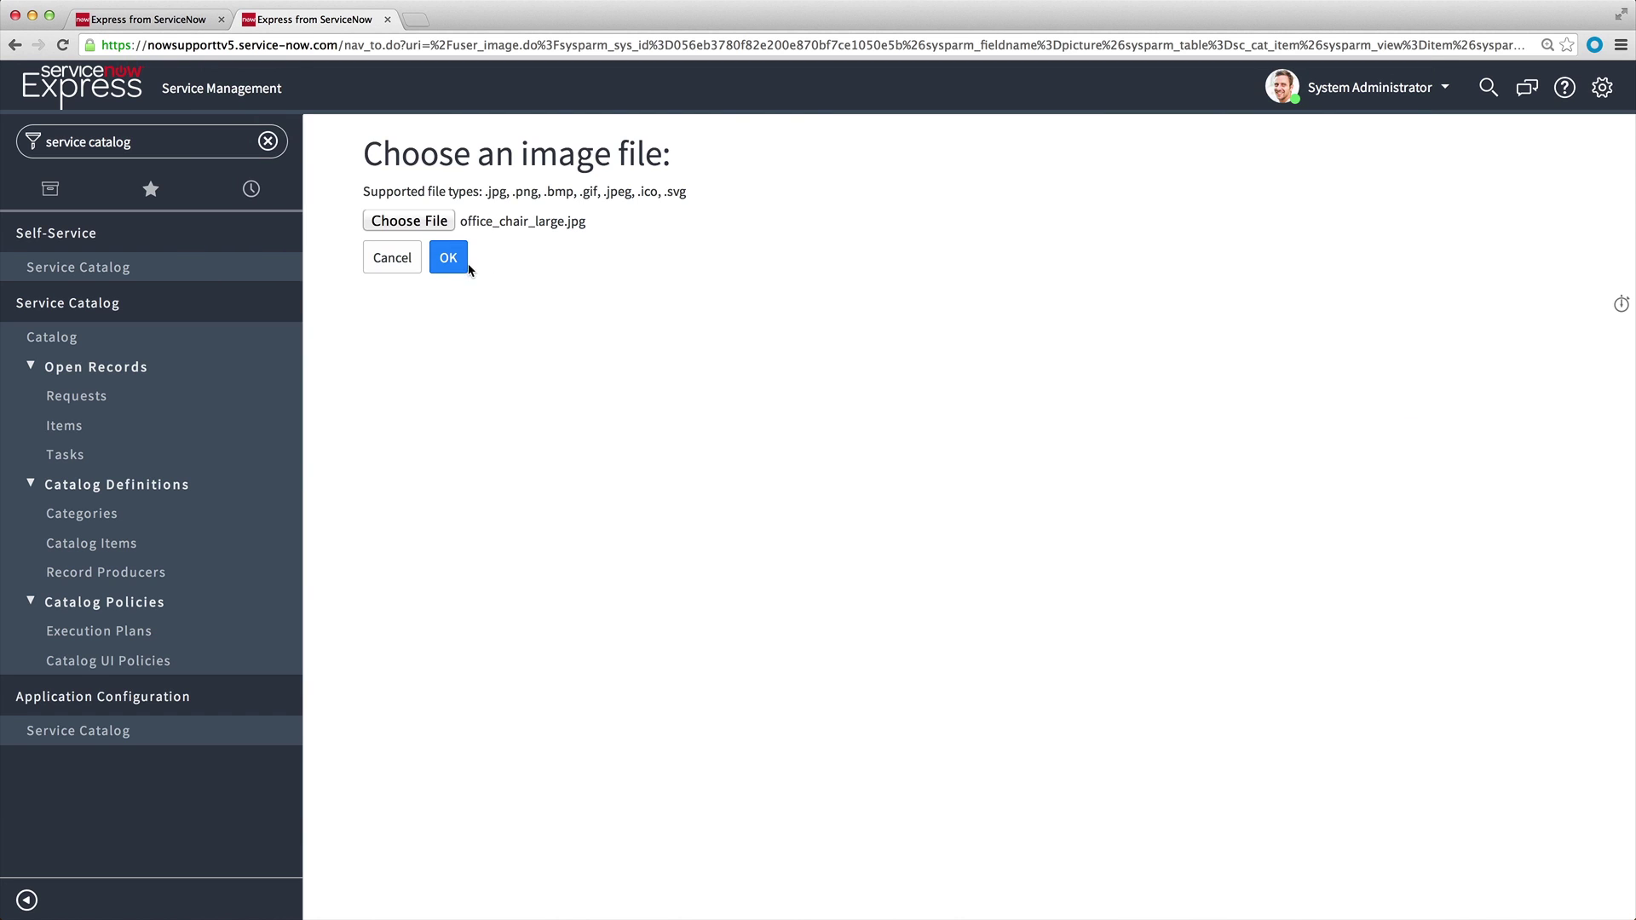
click(451, 259)
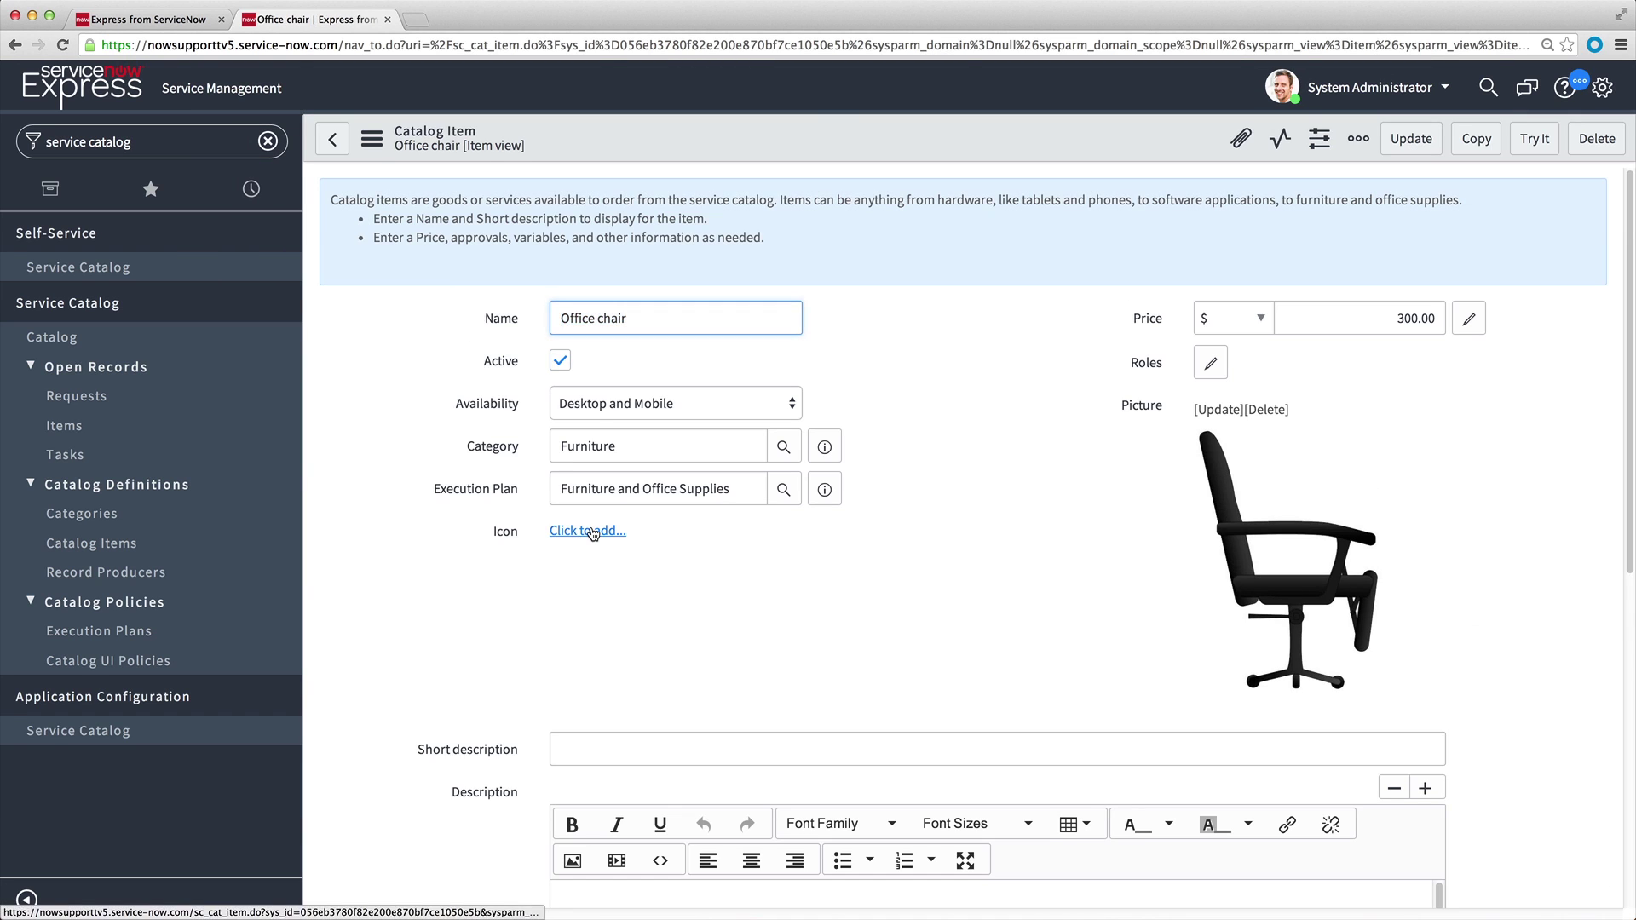
- Attach office_chair_icon.png as the item's icon
click(593, 532)
click(439, 220)
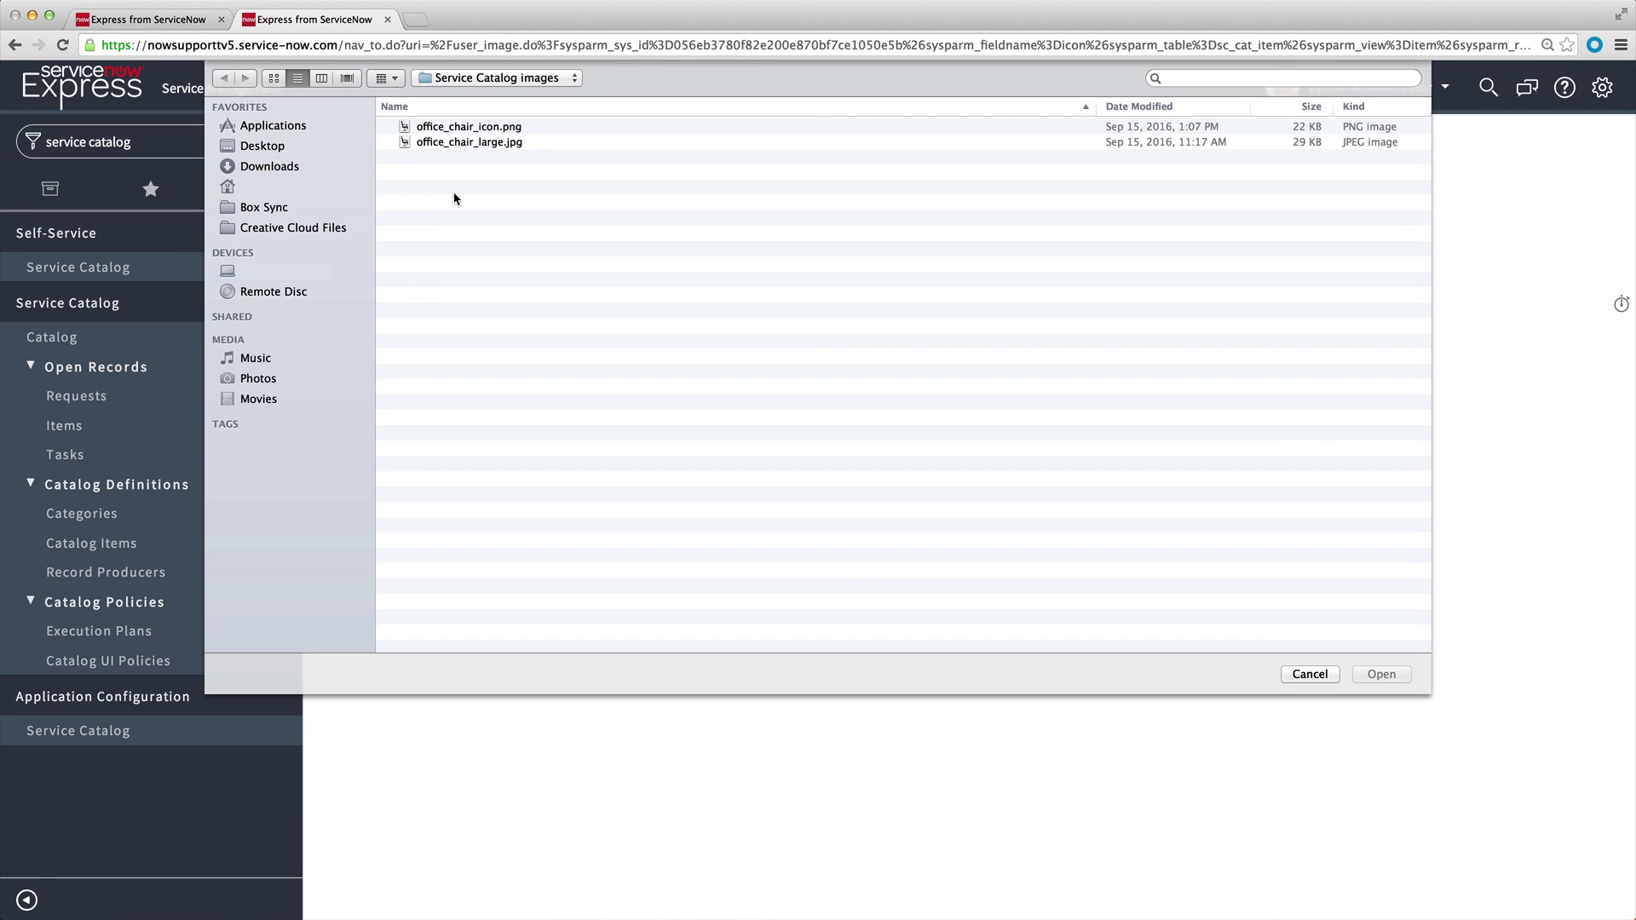
click(491, 130)
click(1377, 675)
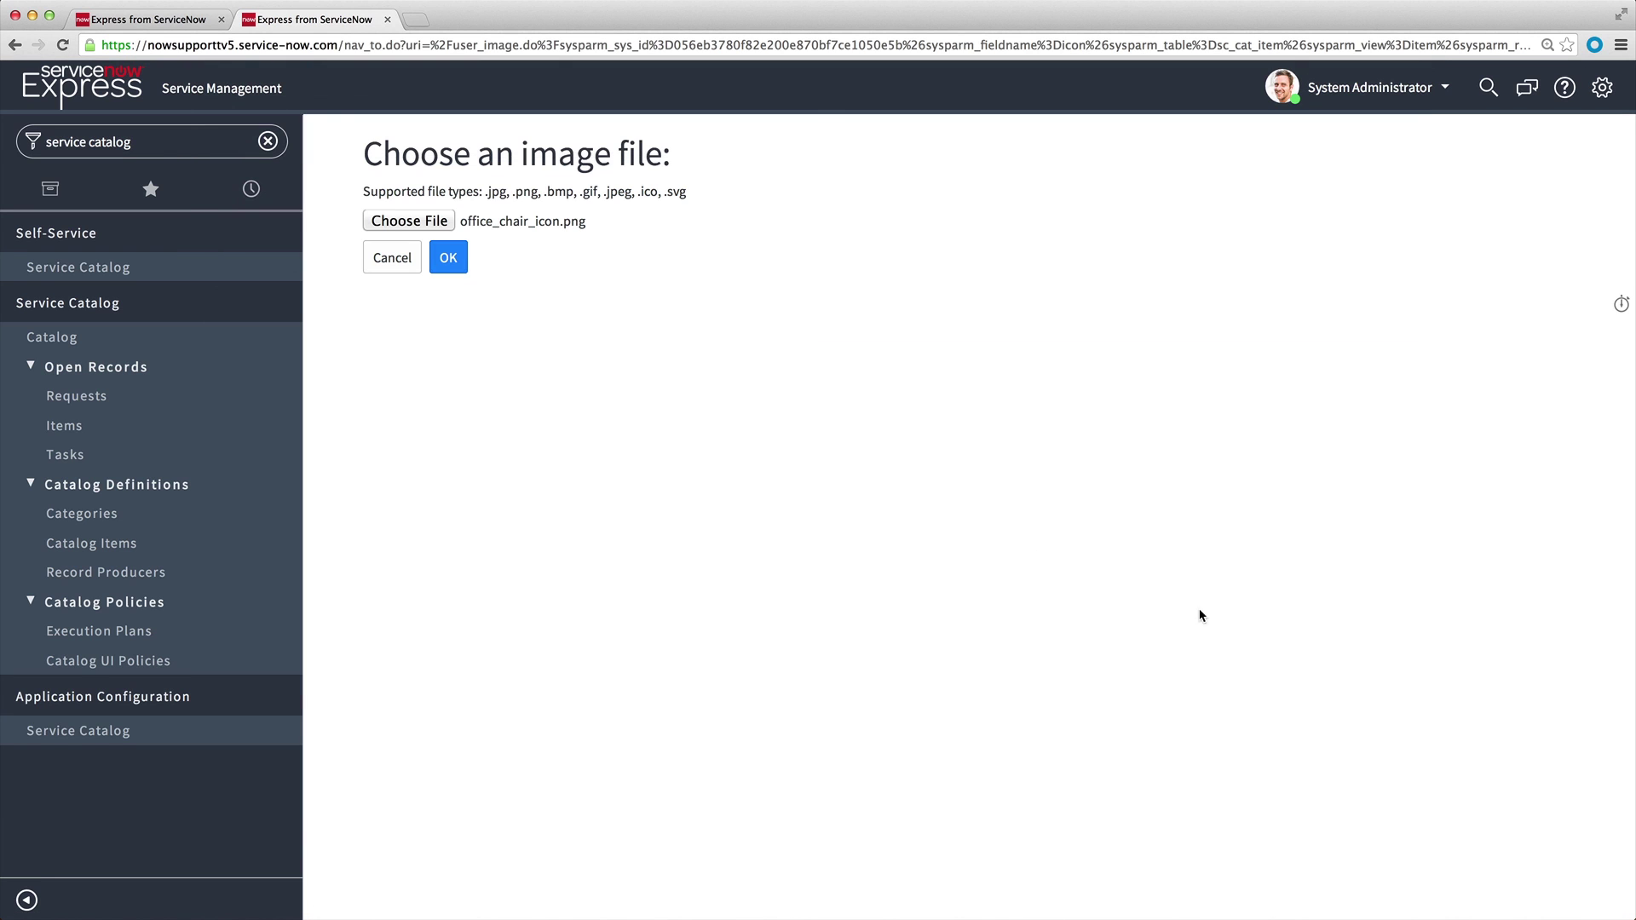
click(449, 258)
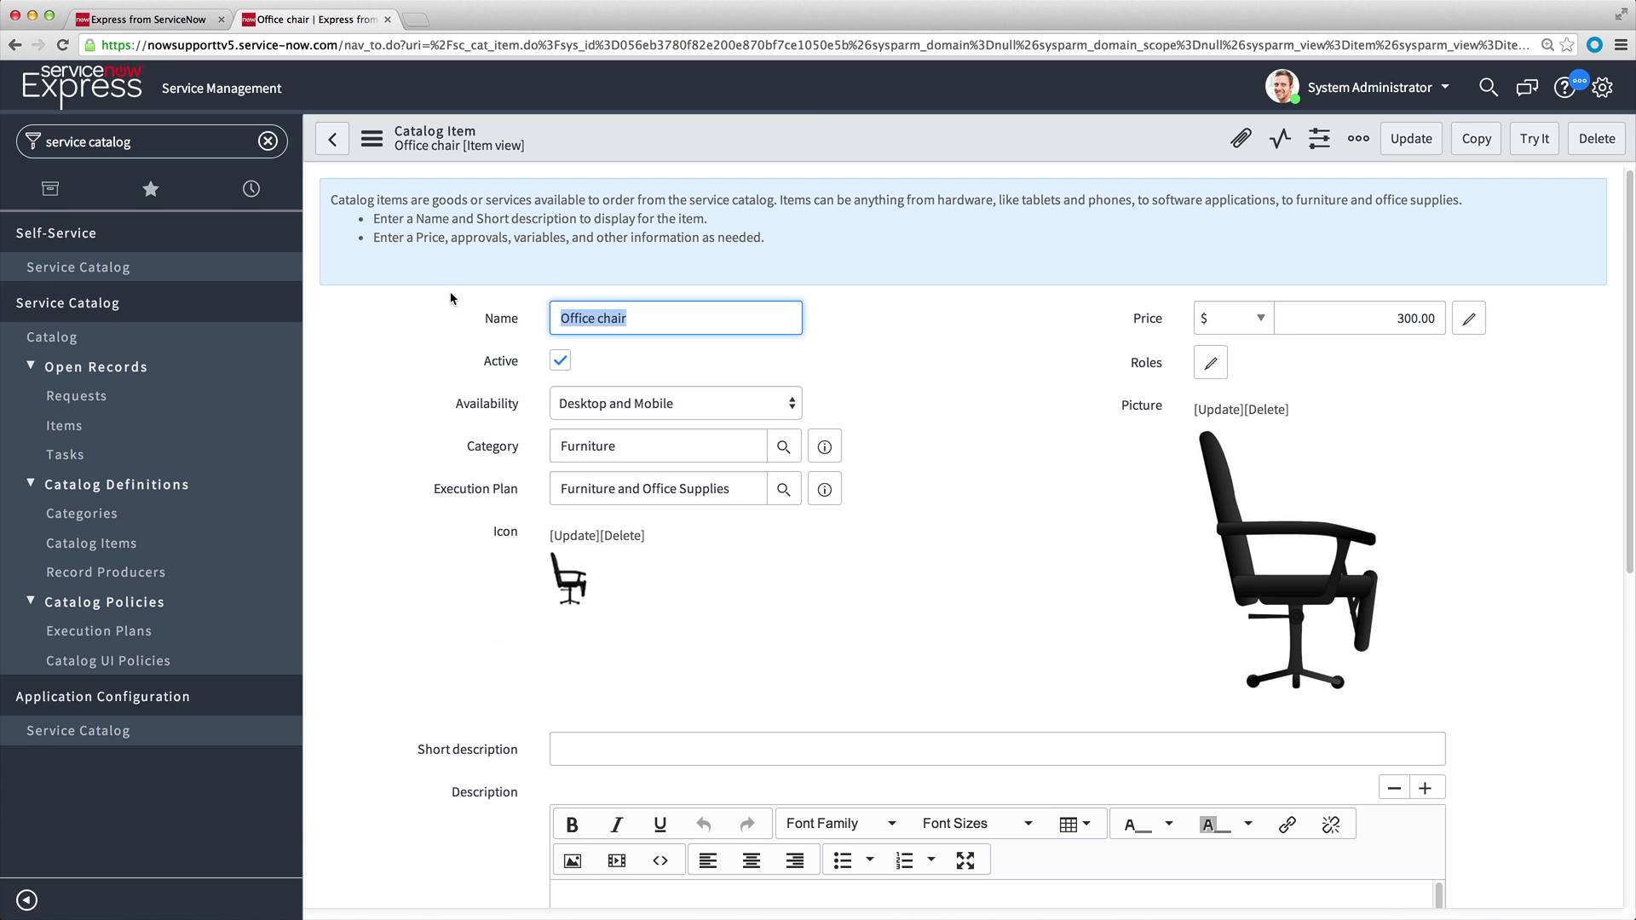
- Enter the short description 'Office chair with optional recliner and massager' and paste the product sentence into Description
click(571, 740)
text(Office chair with)
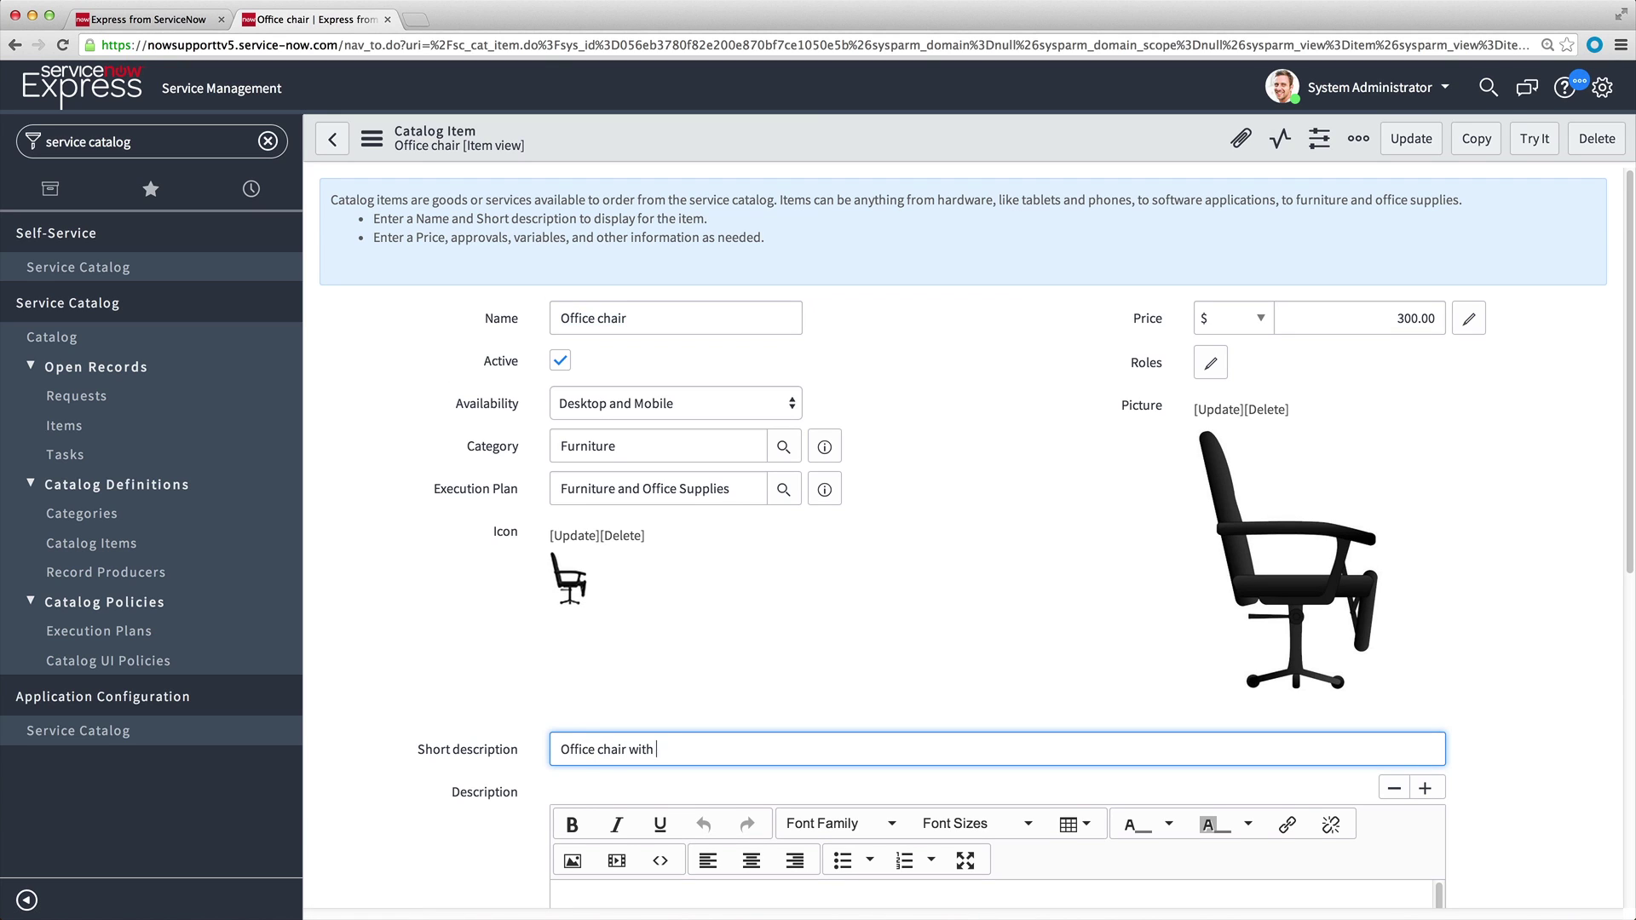
text(optional recliner and massager)
scroll(576, 856, down, 3)
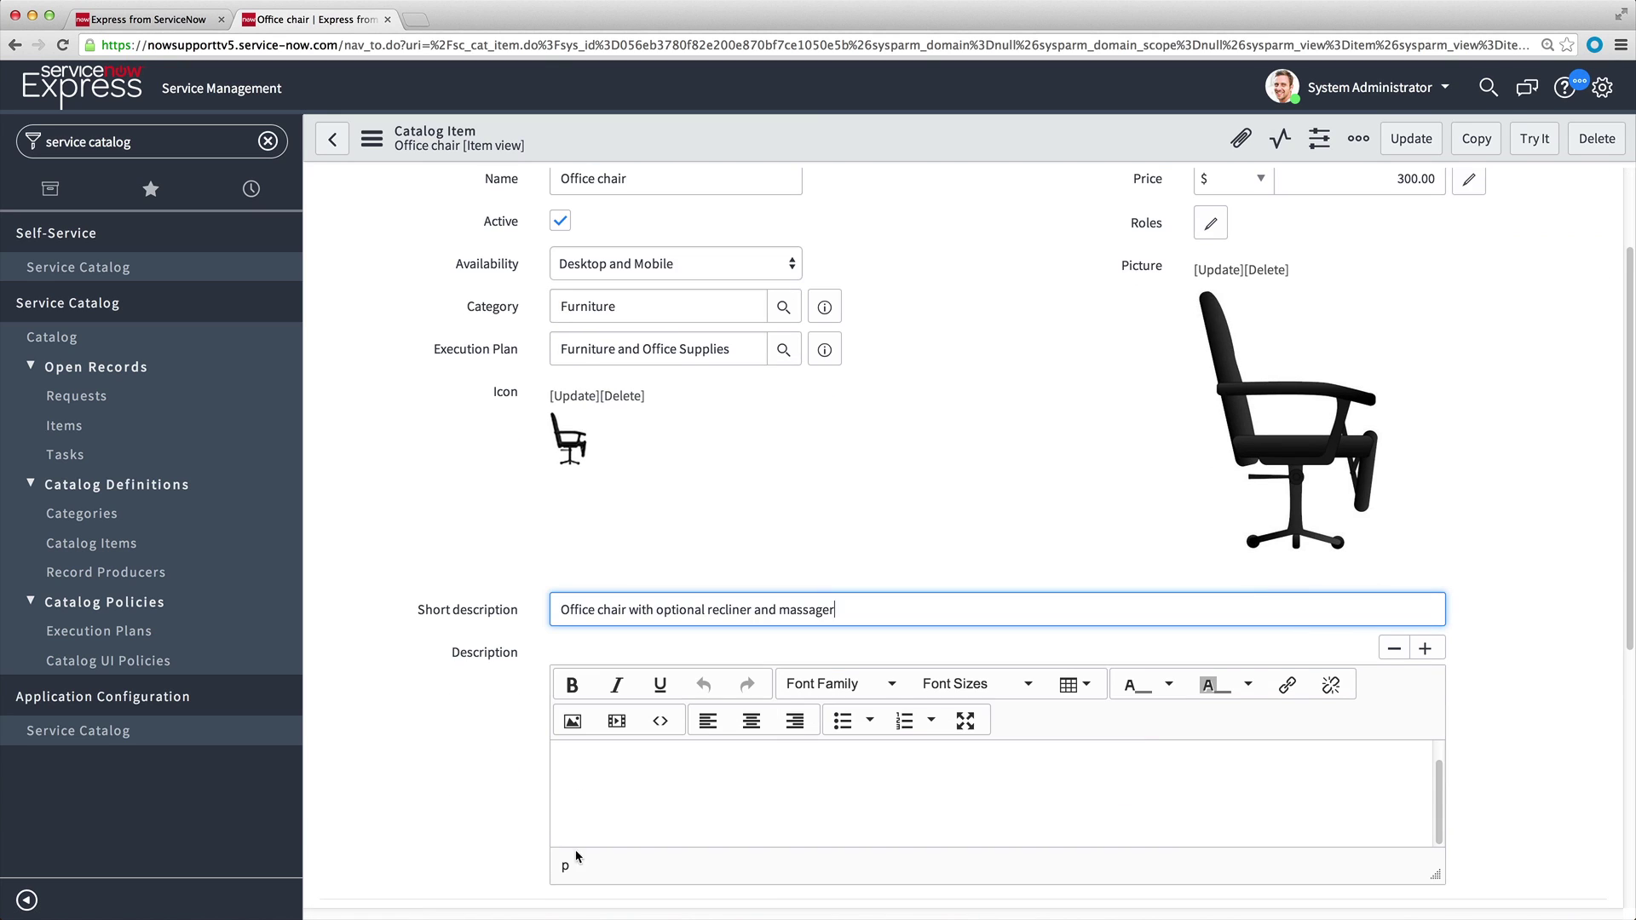
right_click(576, 856)
click(588, 850)
- Check the mobile picture type options, keeping Desktop
scroll(663, 849, down, 2)
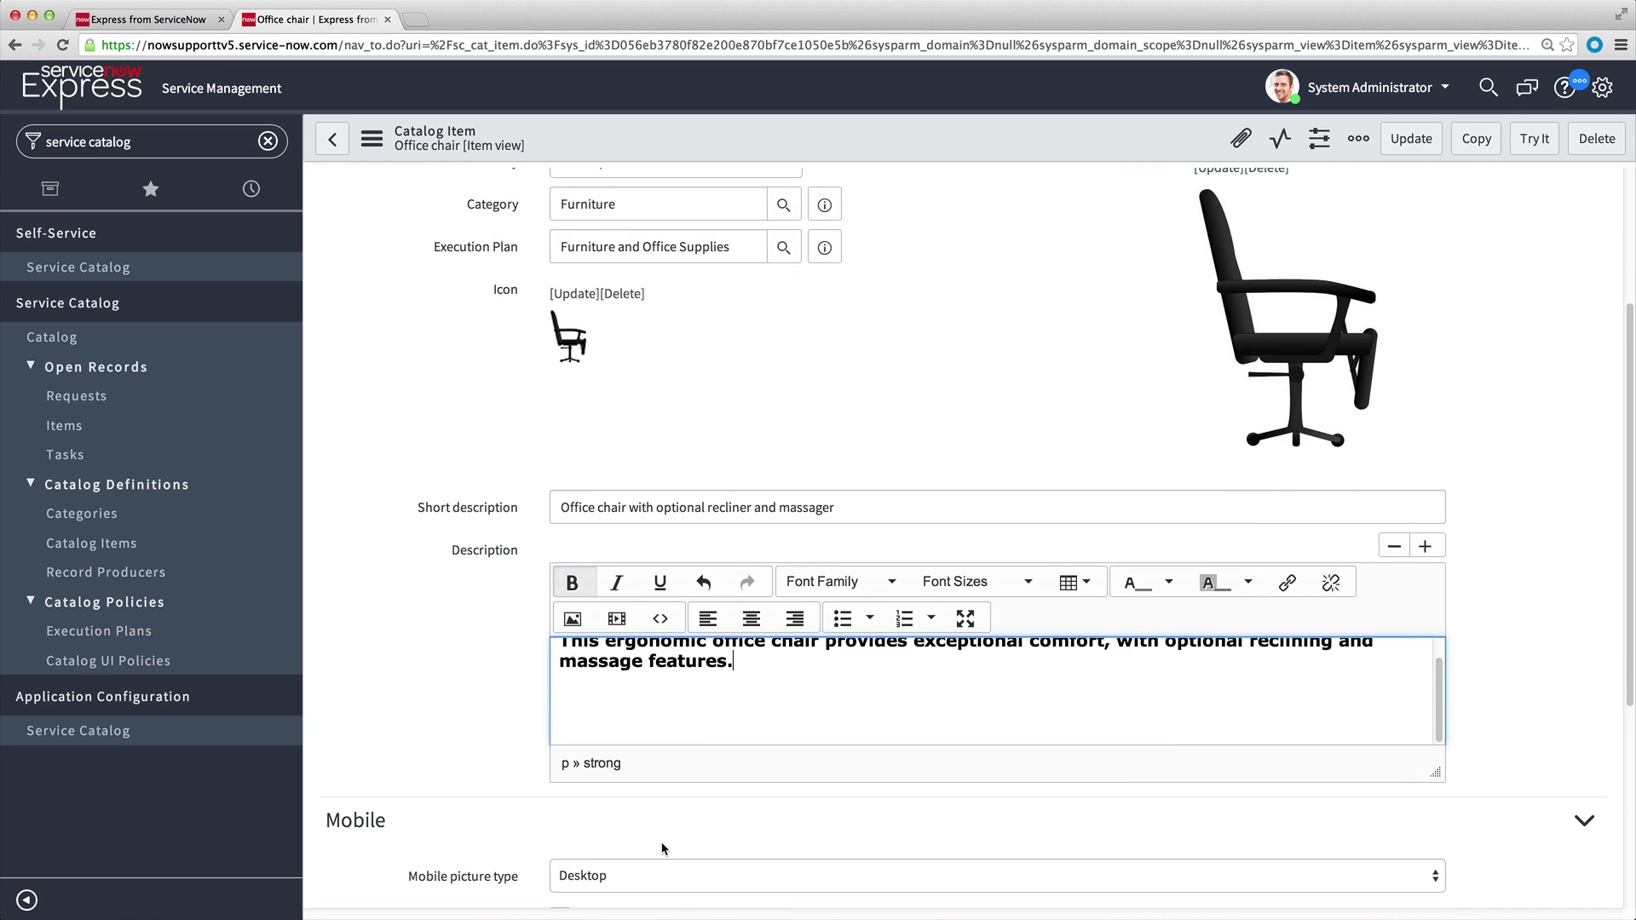
scroll(663, 848, down, 4)
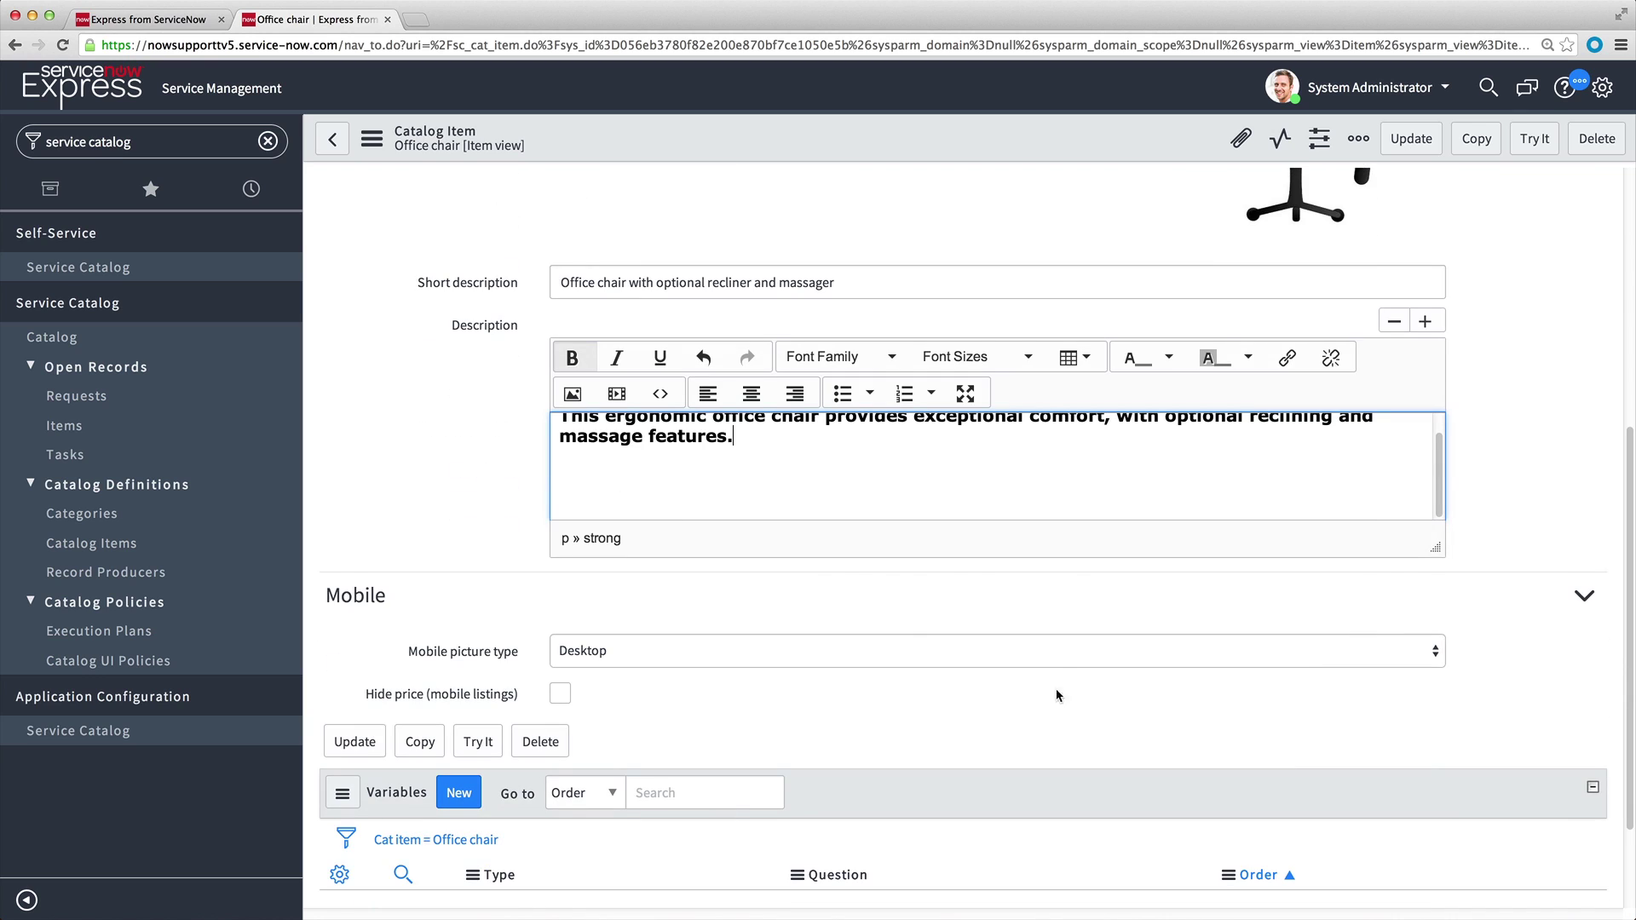
click(1059, 654)
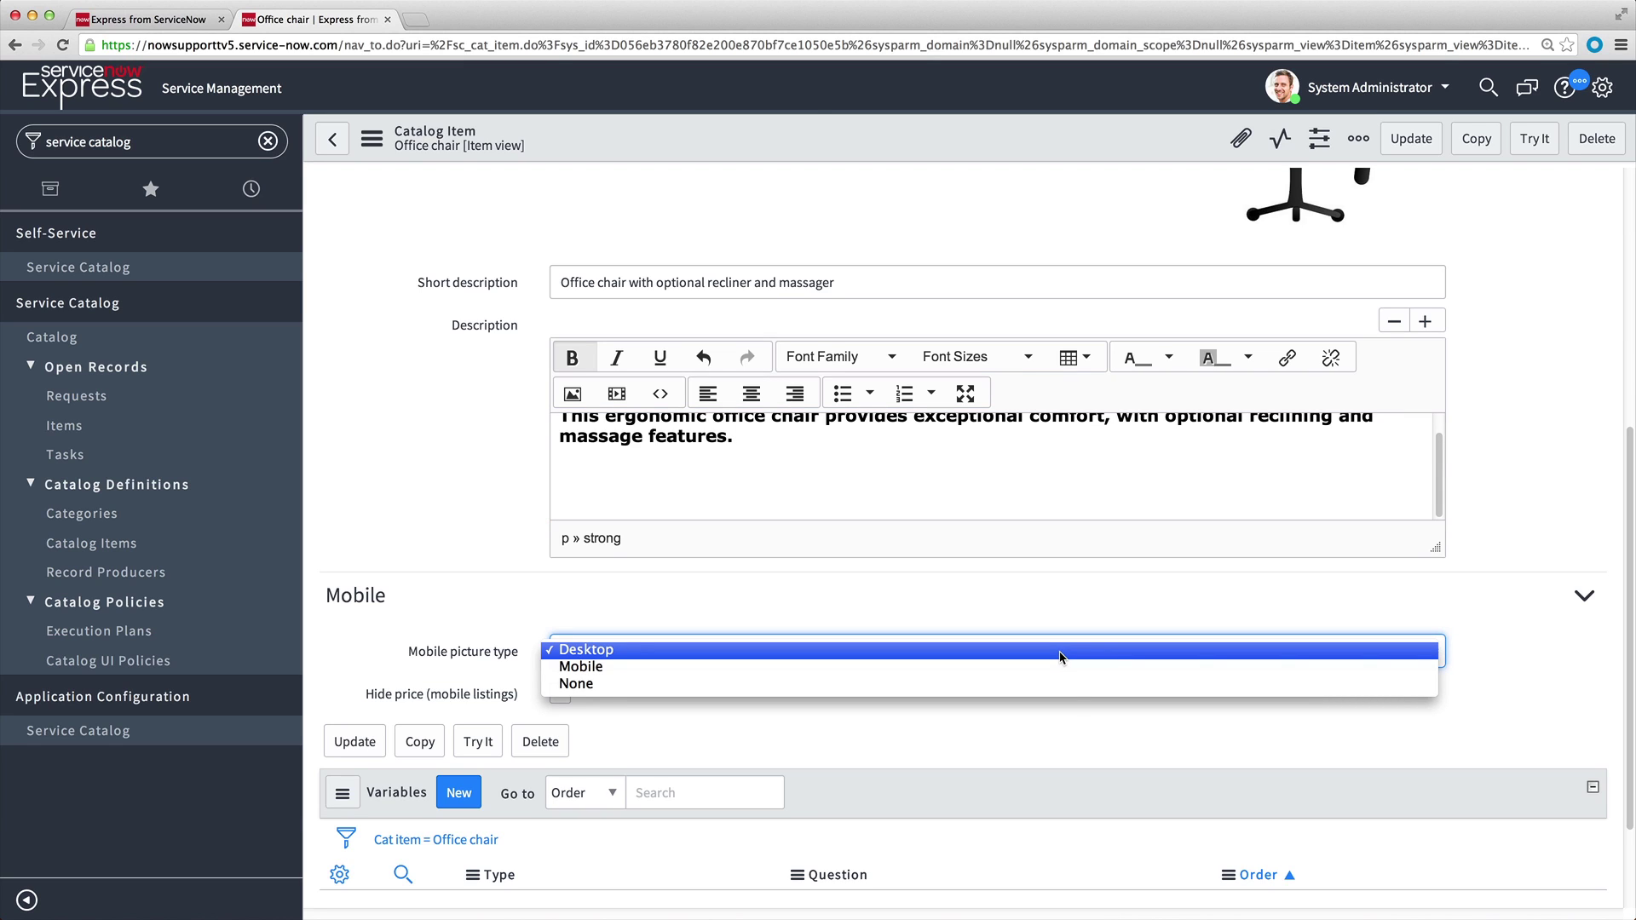
click(1066, 725)
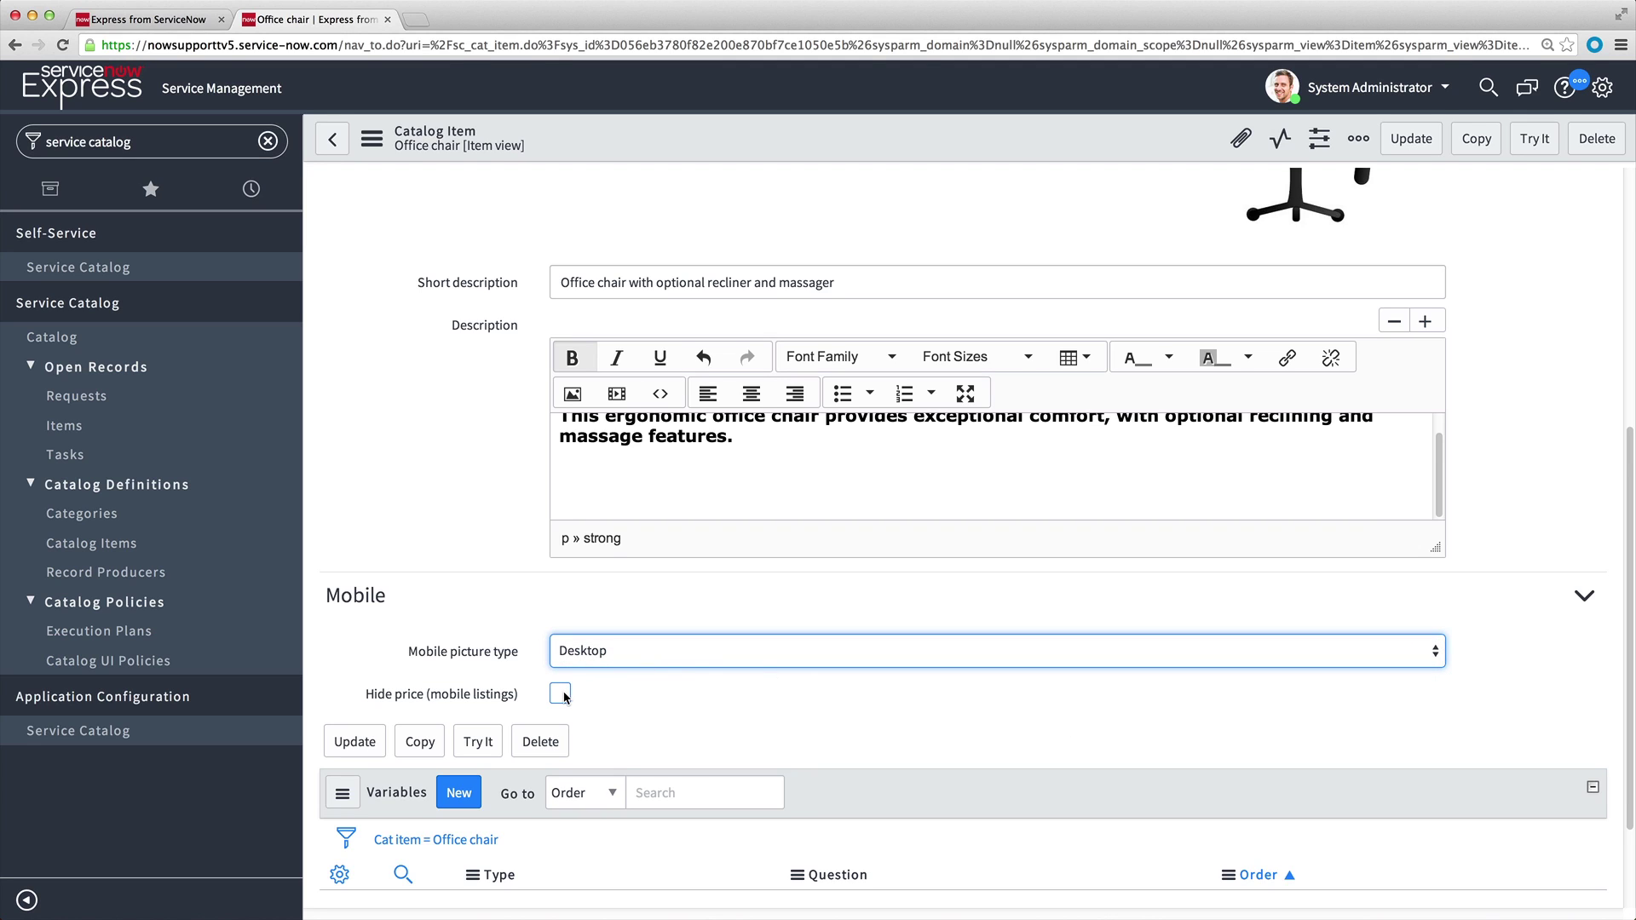
mouse_move(506, 698)
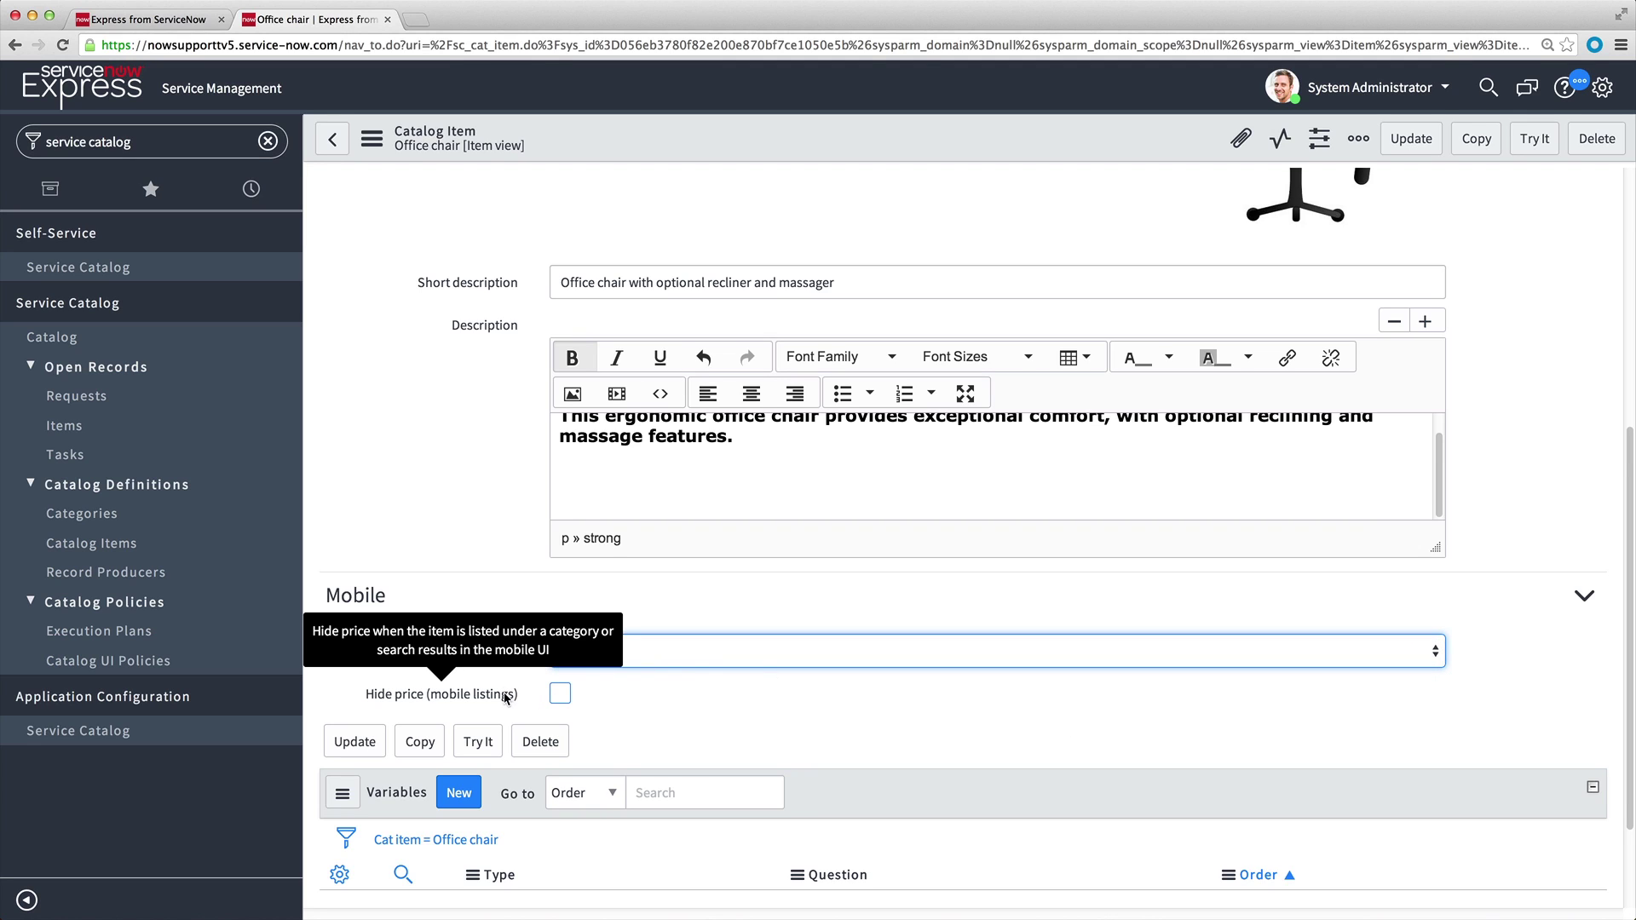
- Save the Office chair item, preview it with Try It, and start a new variable
click(371, 138)
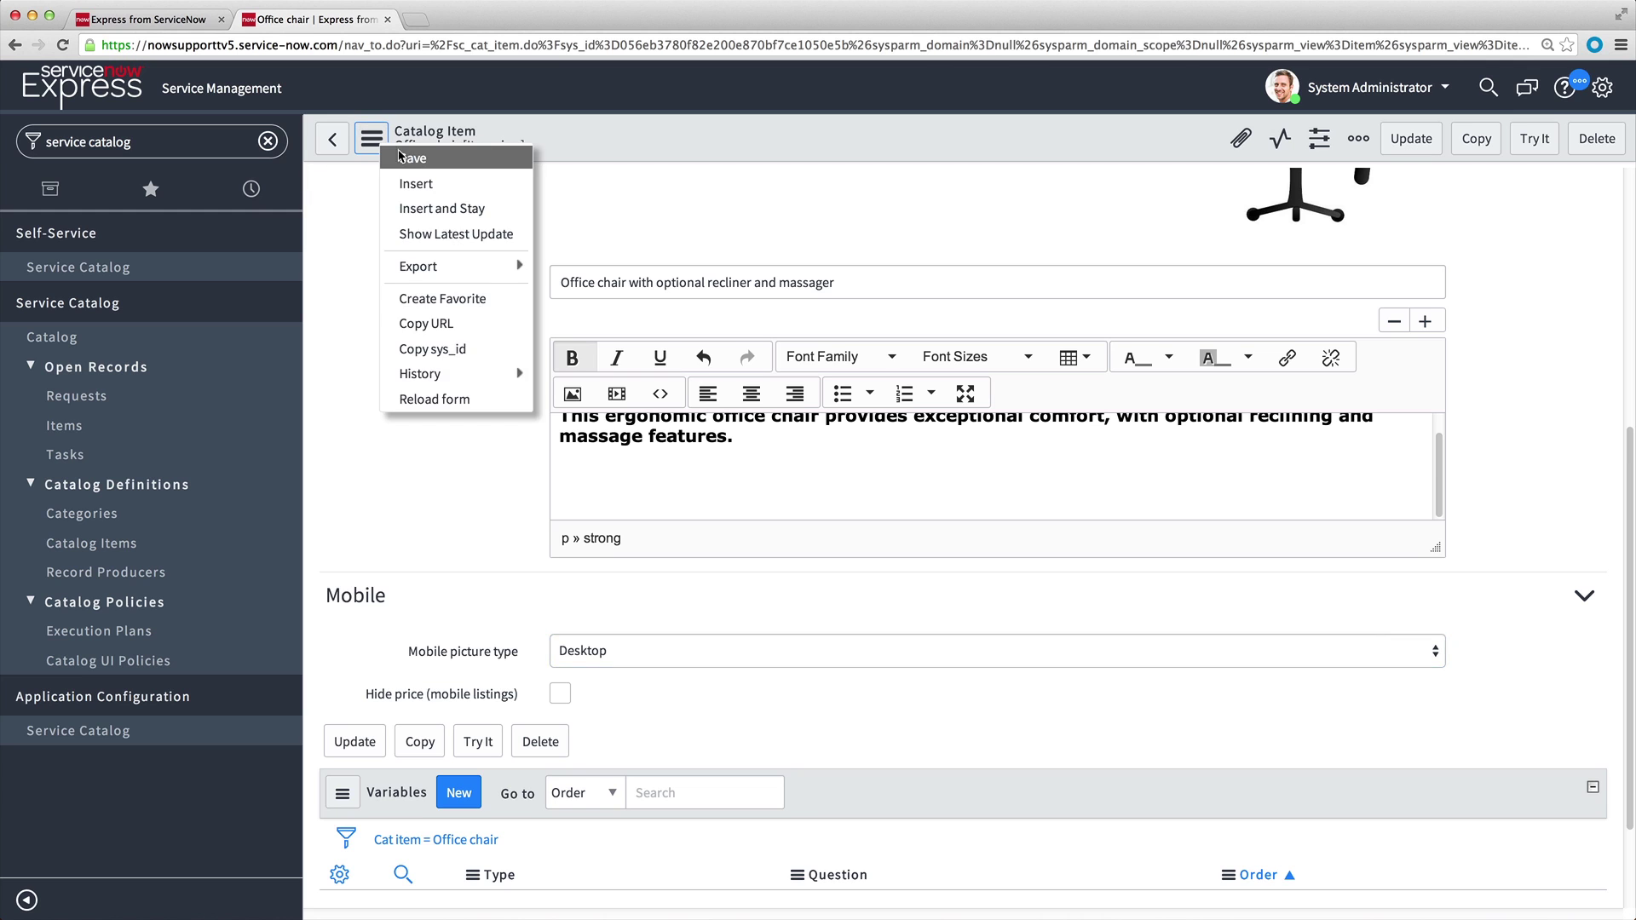
click(411, 159)
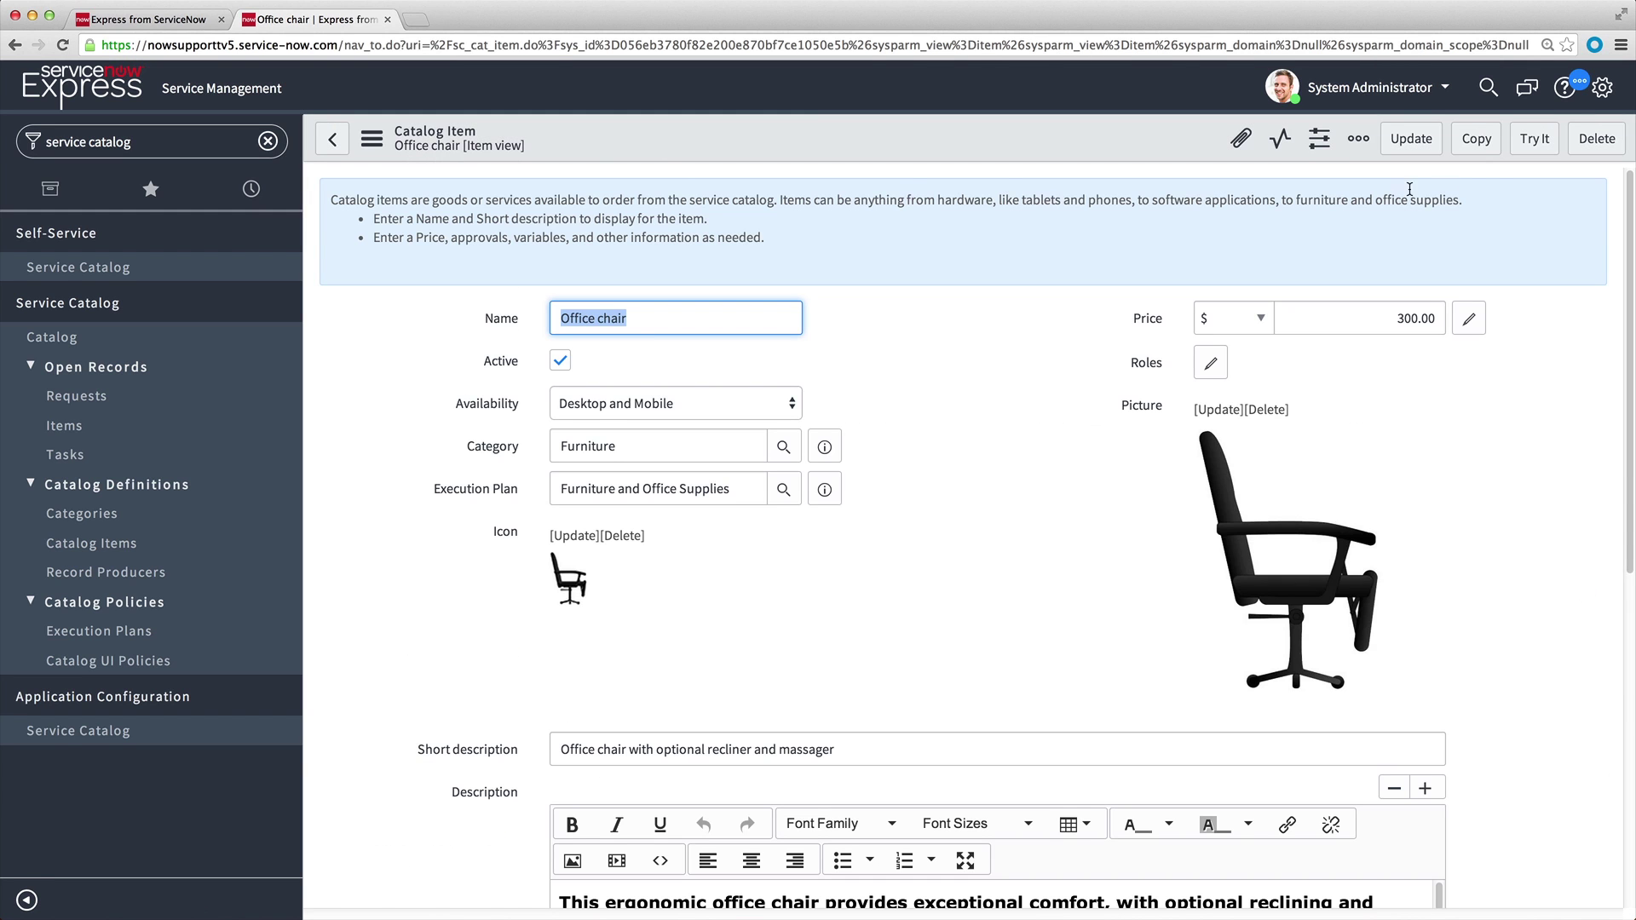
click(1534, 140)
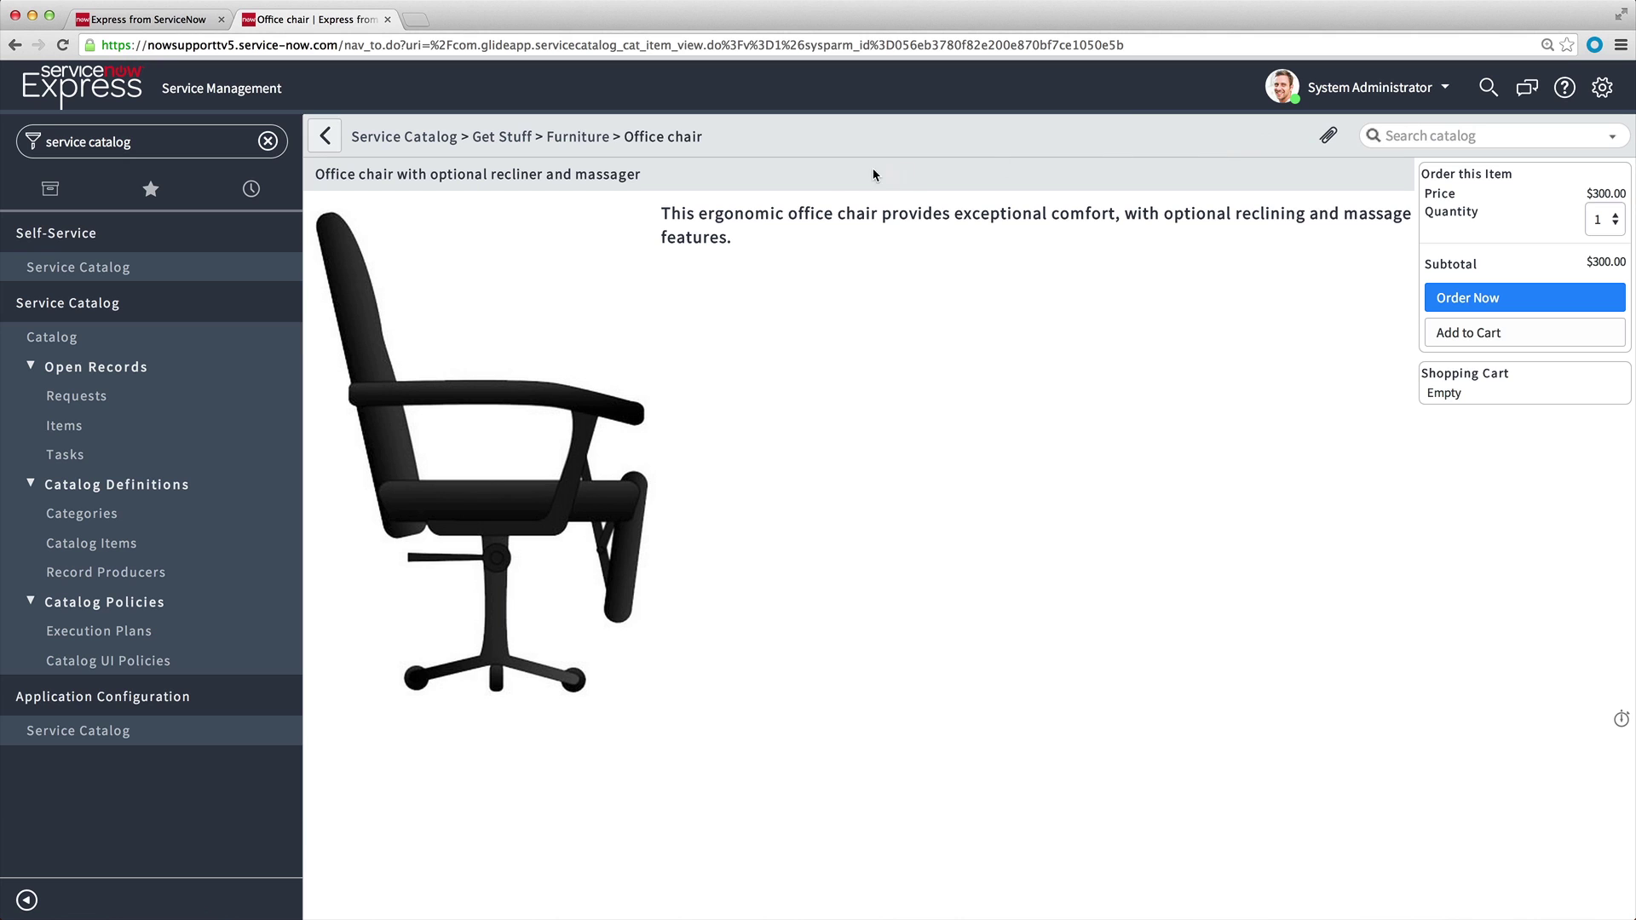
click(15, 47)
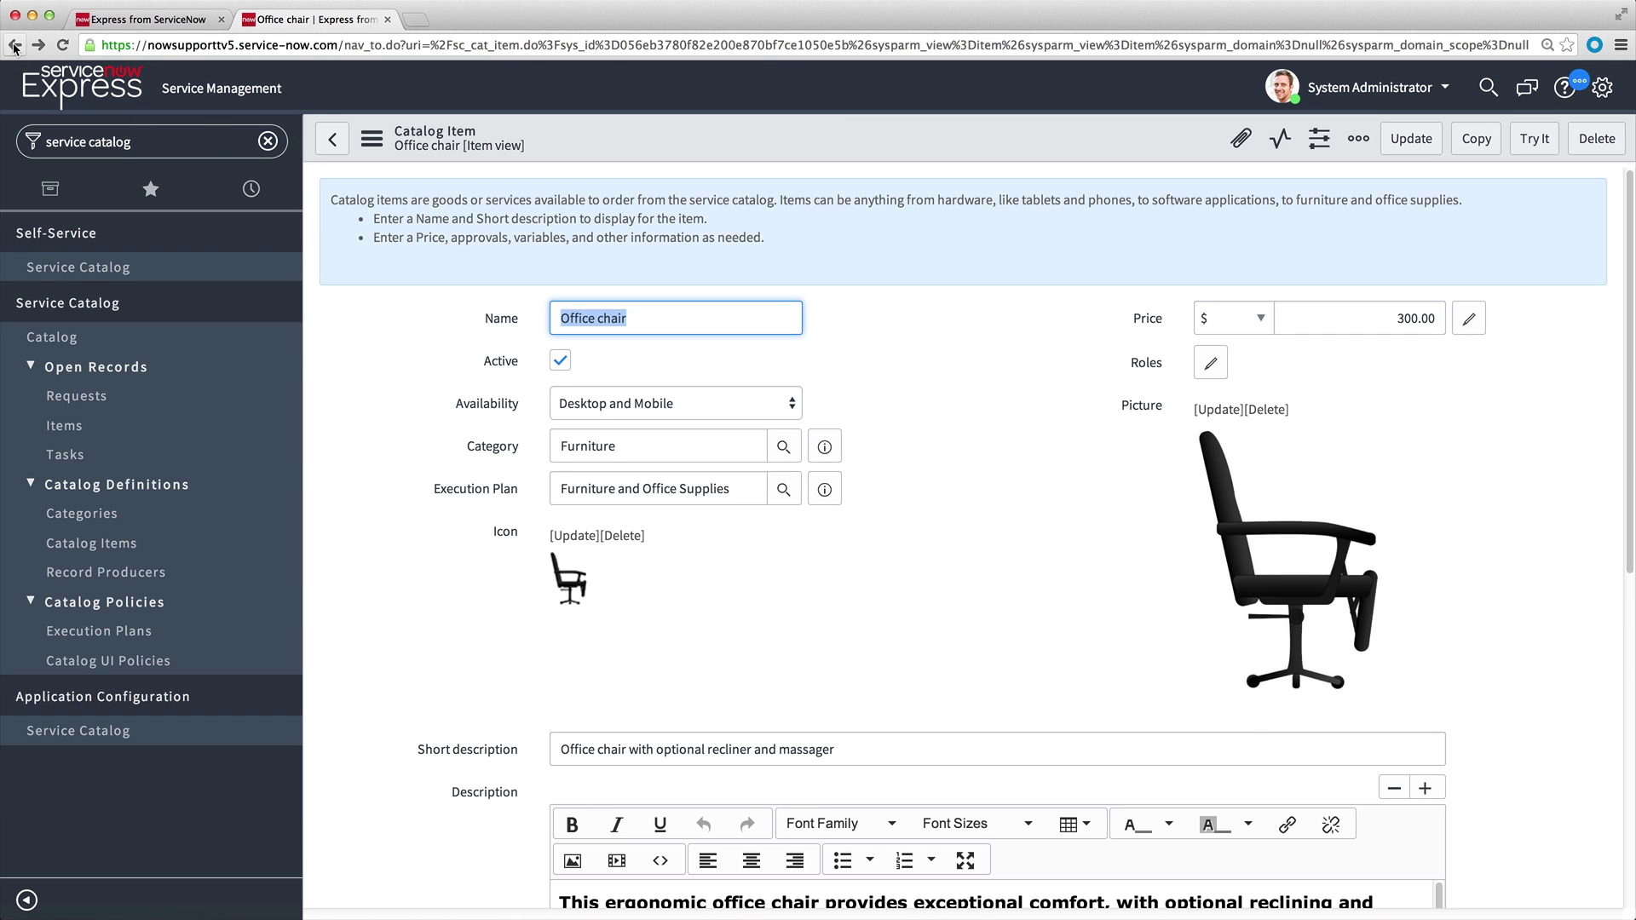
scroll(354, 357, down, 7)
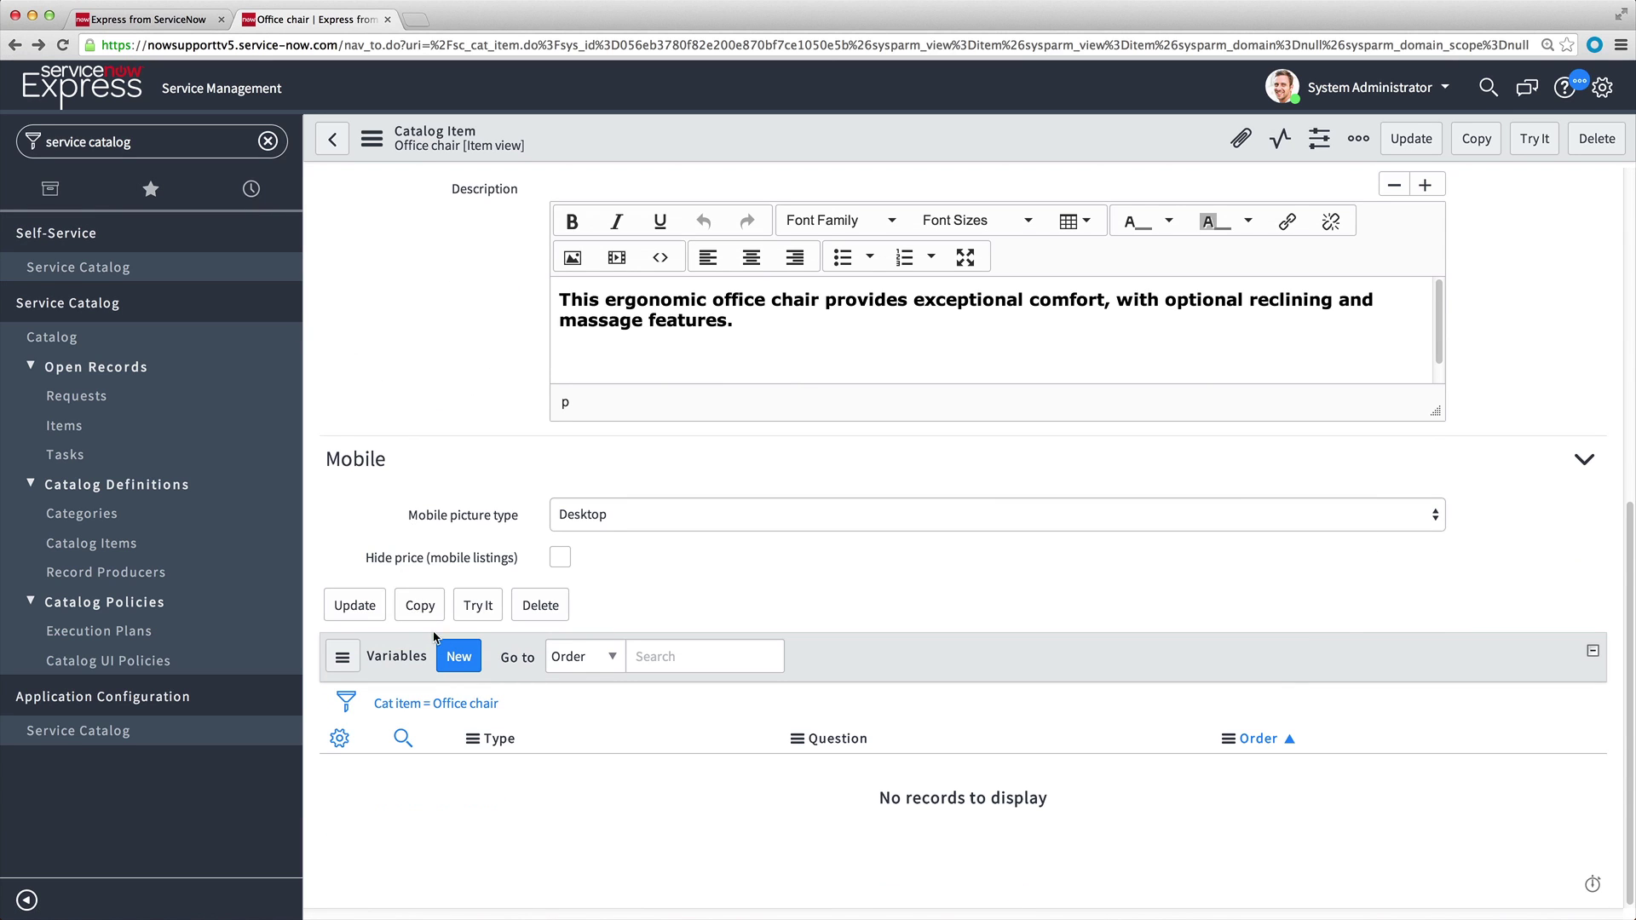
click(456, 662)
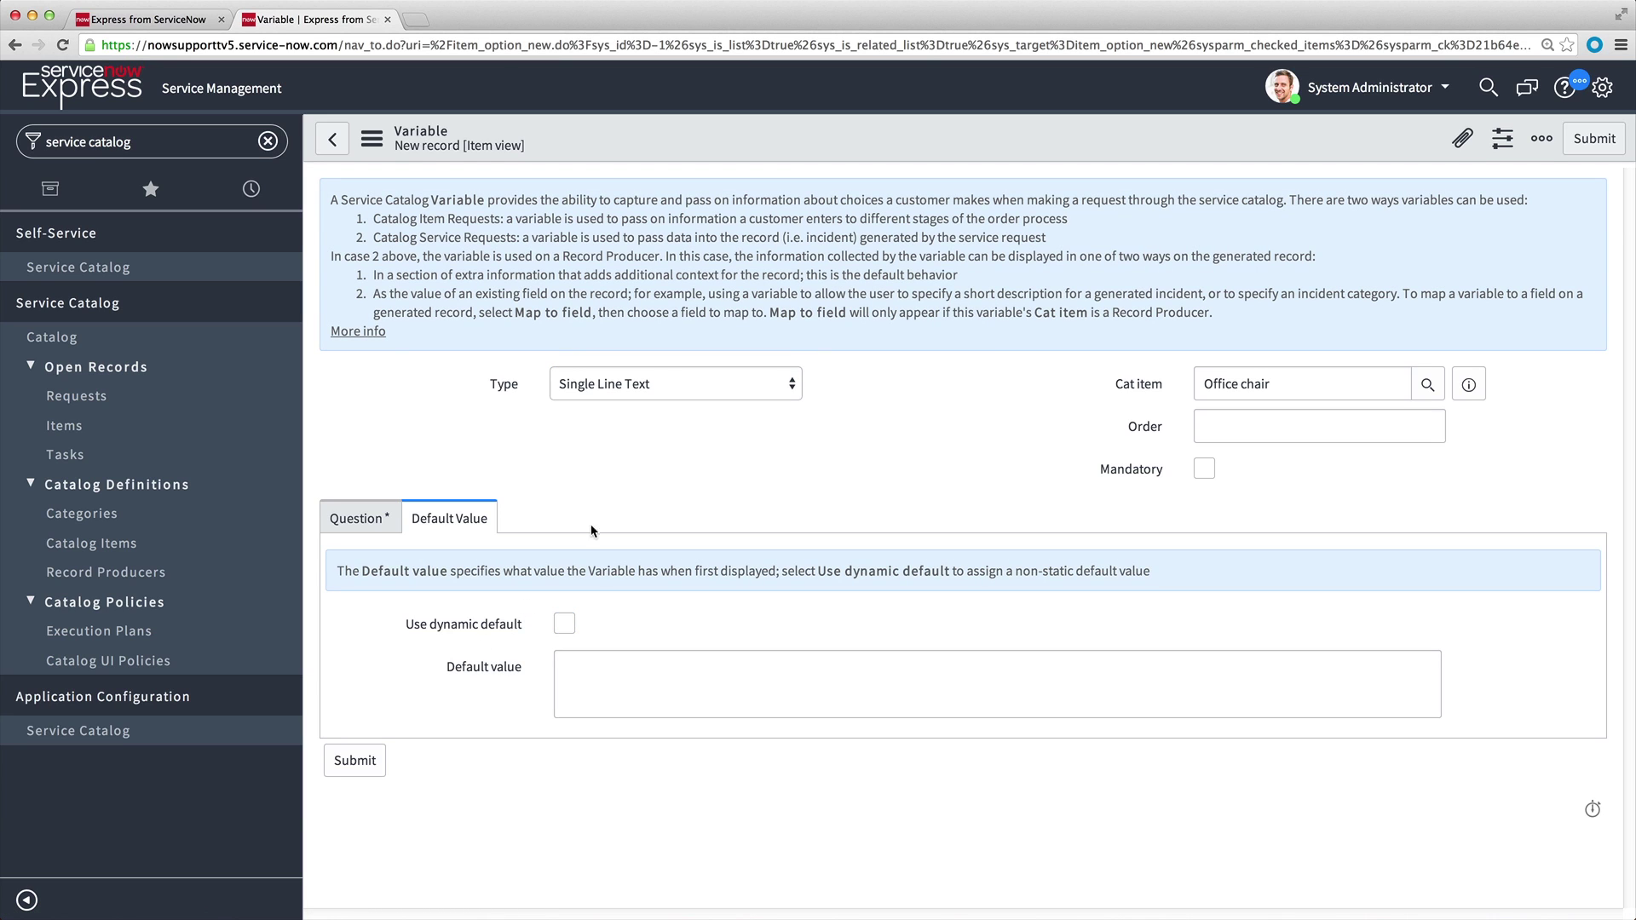
- Make the new variable a CheckBox with the question 'Recliner'
click(680, 392)
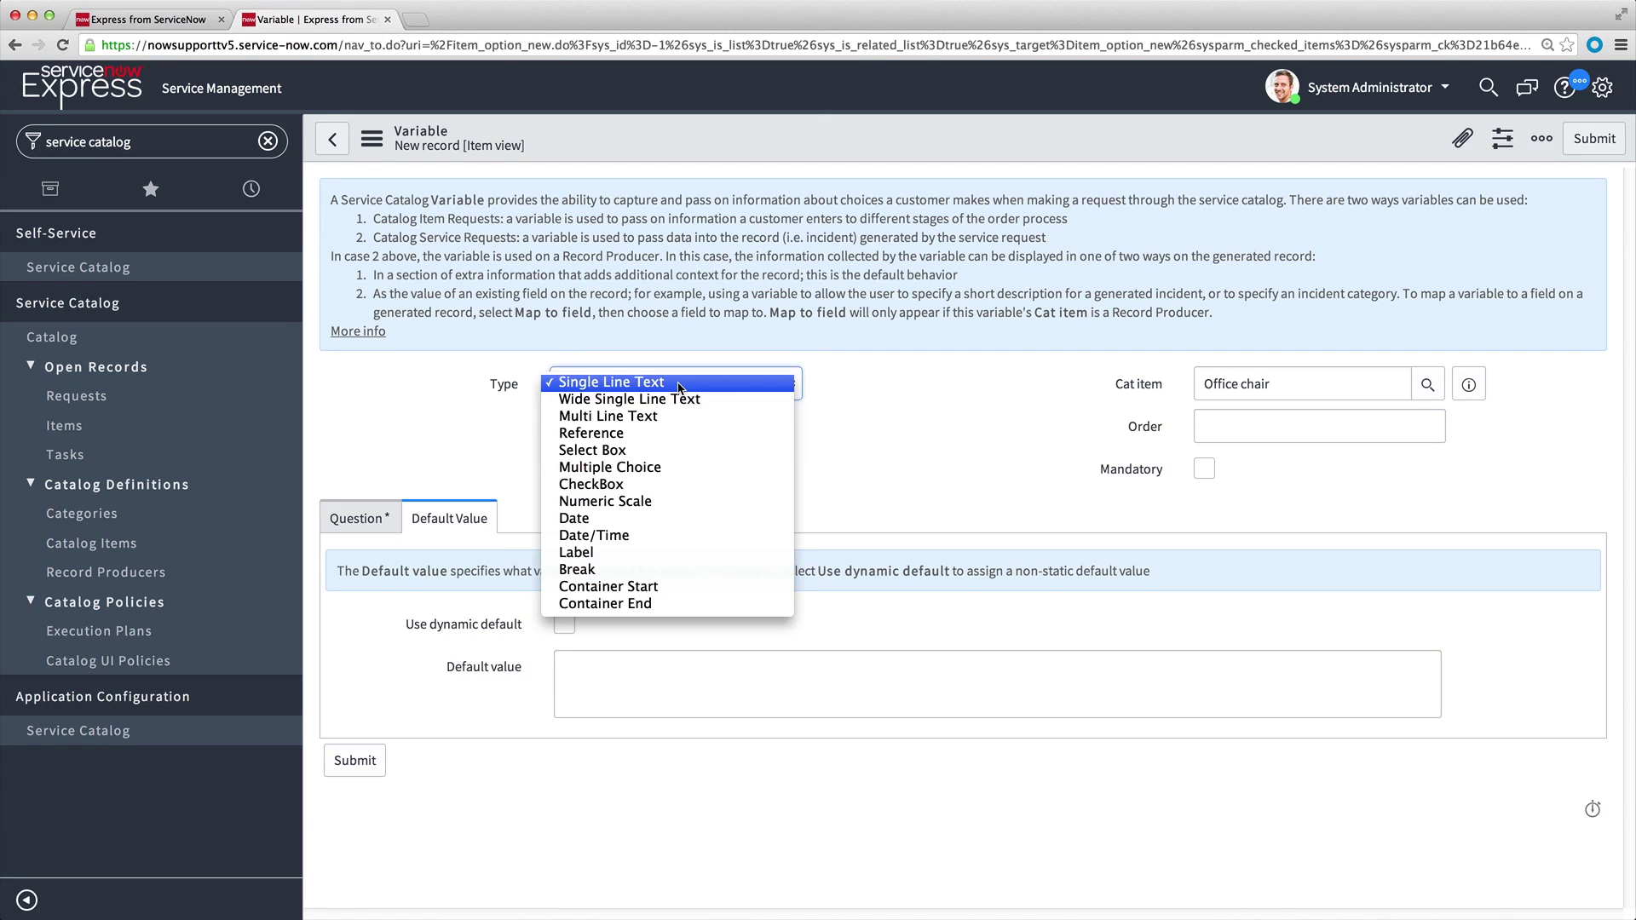
click(701, 483)
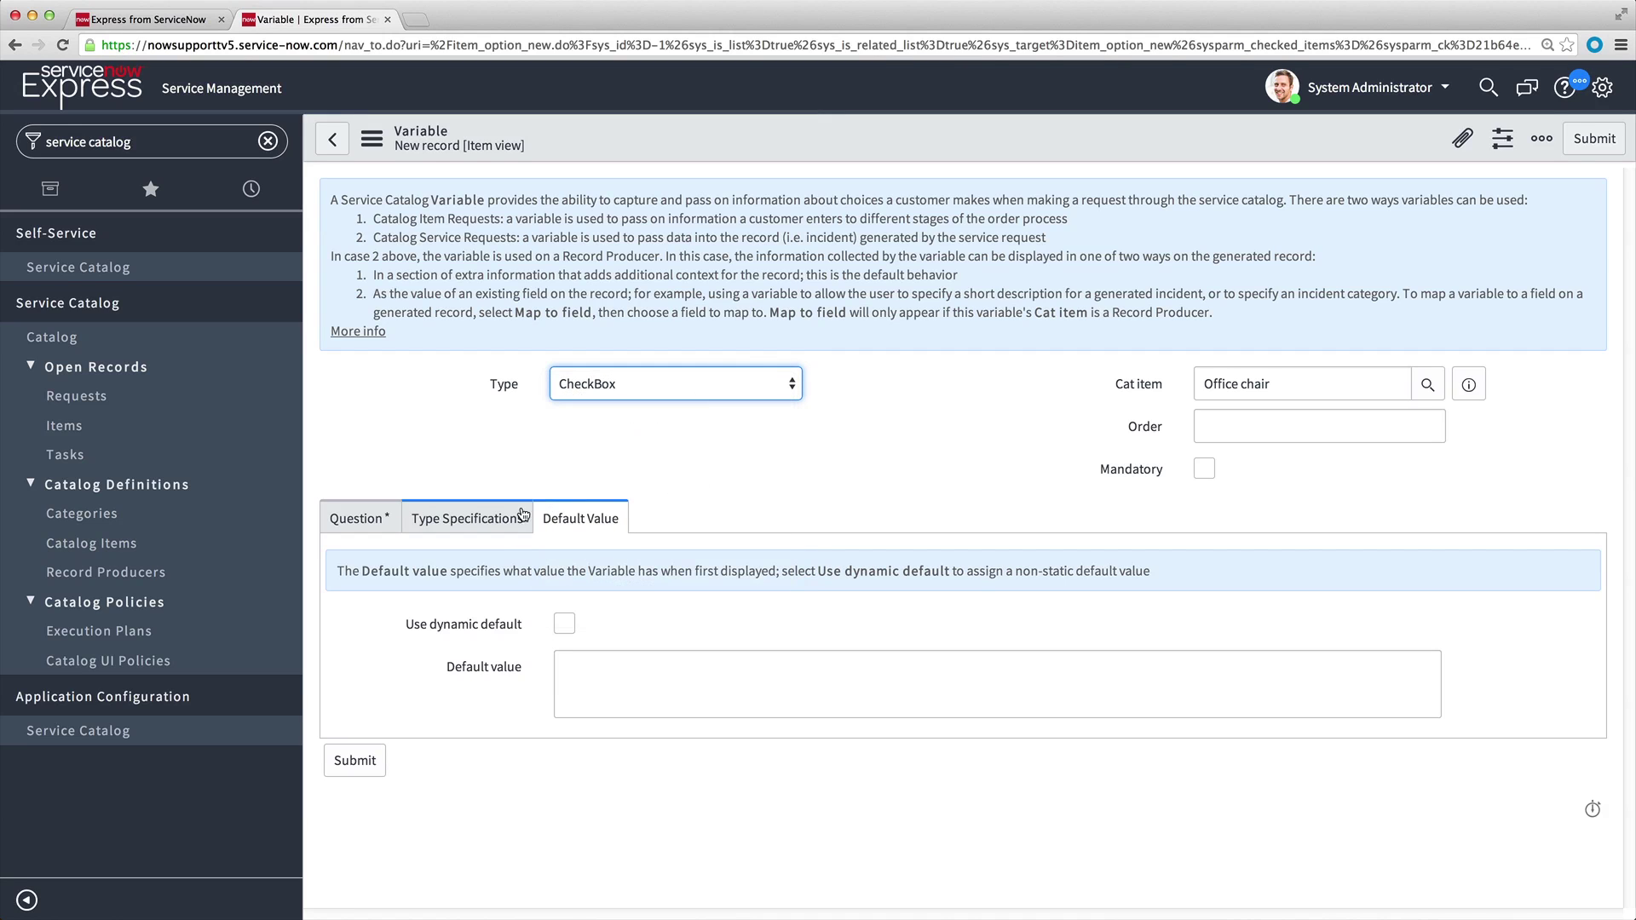
click(366, 522)
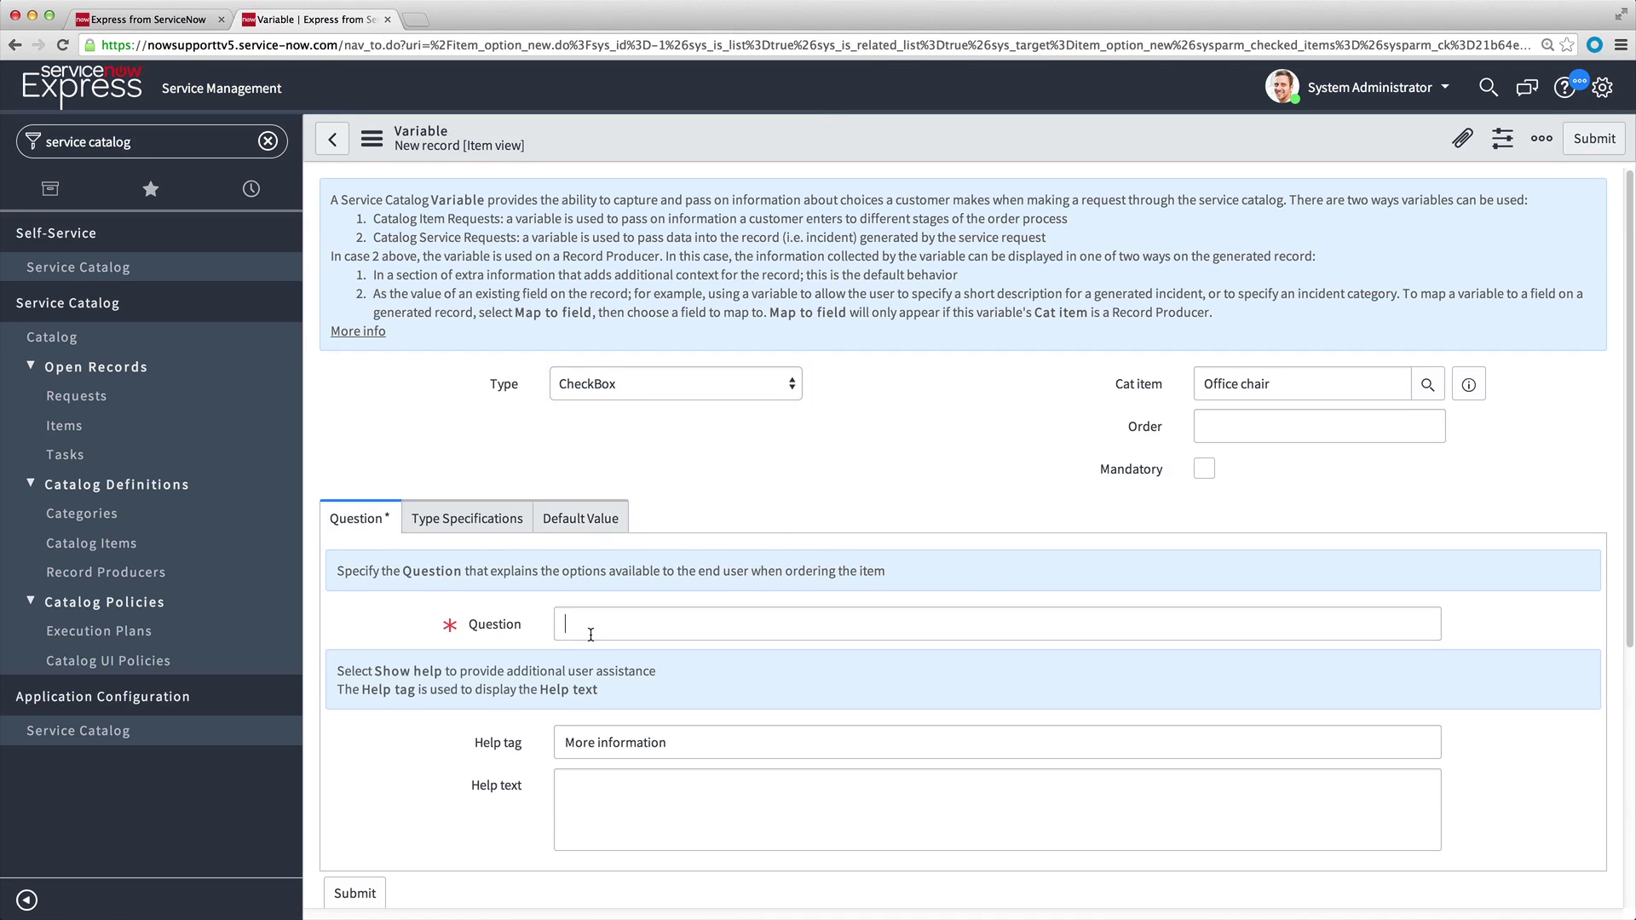
click(590, 635)
text(Recliner)
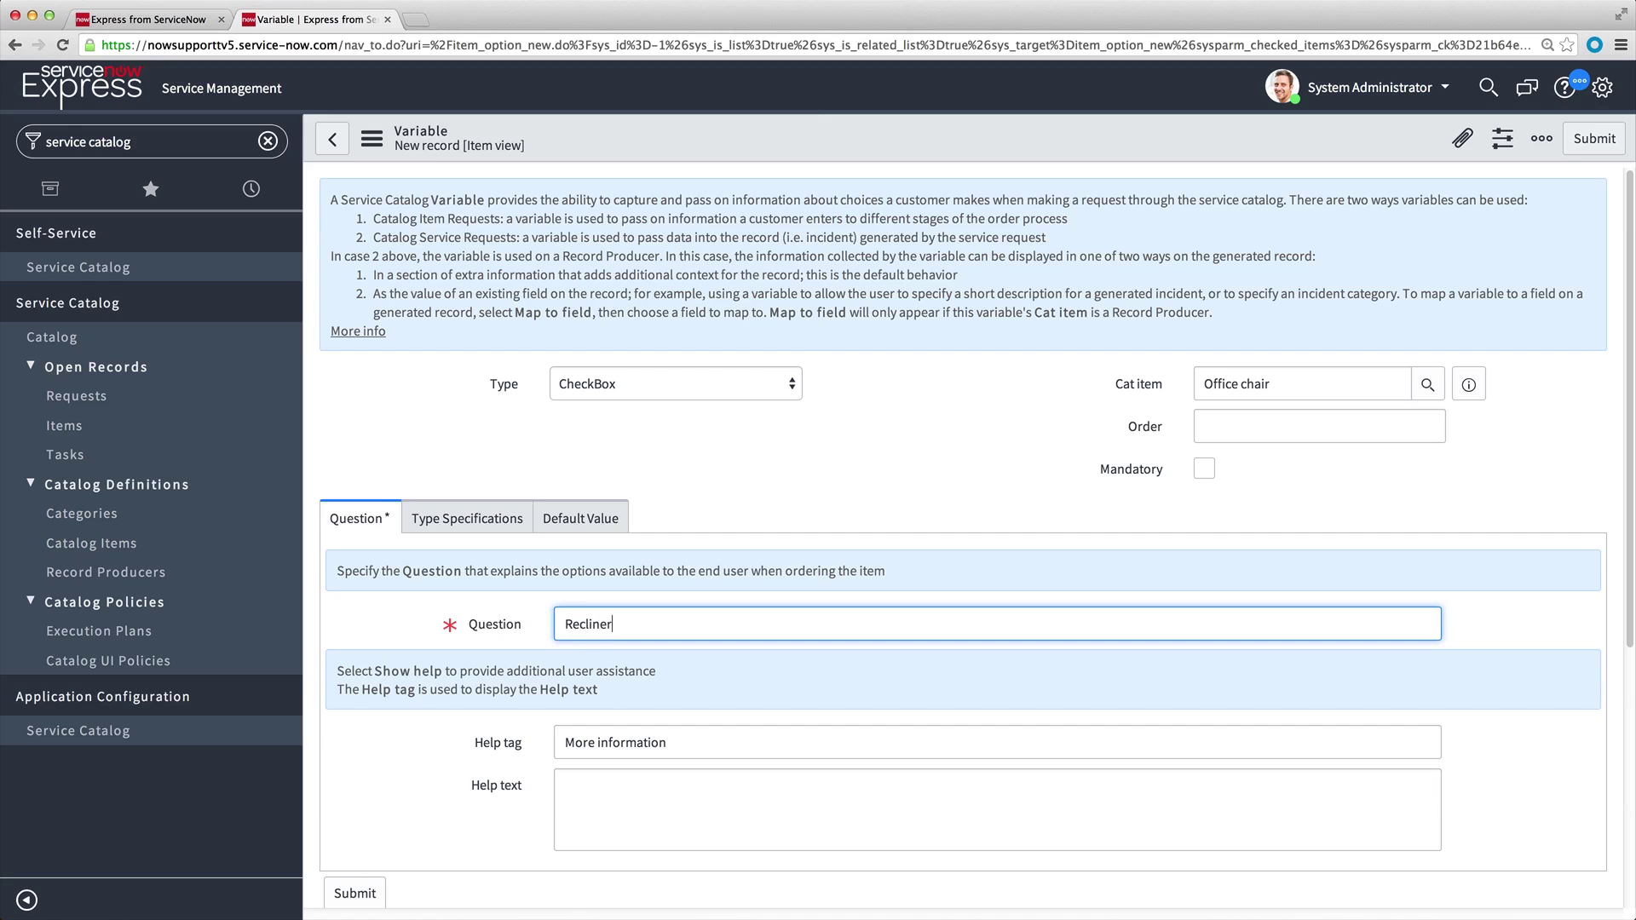
click(484, 523)
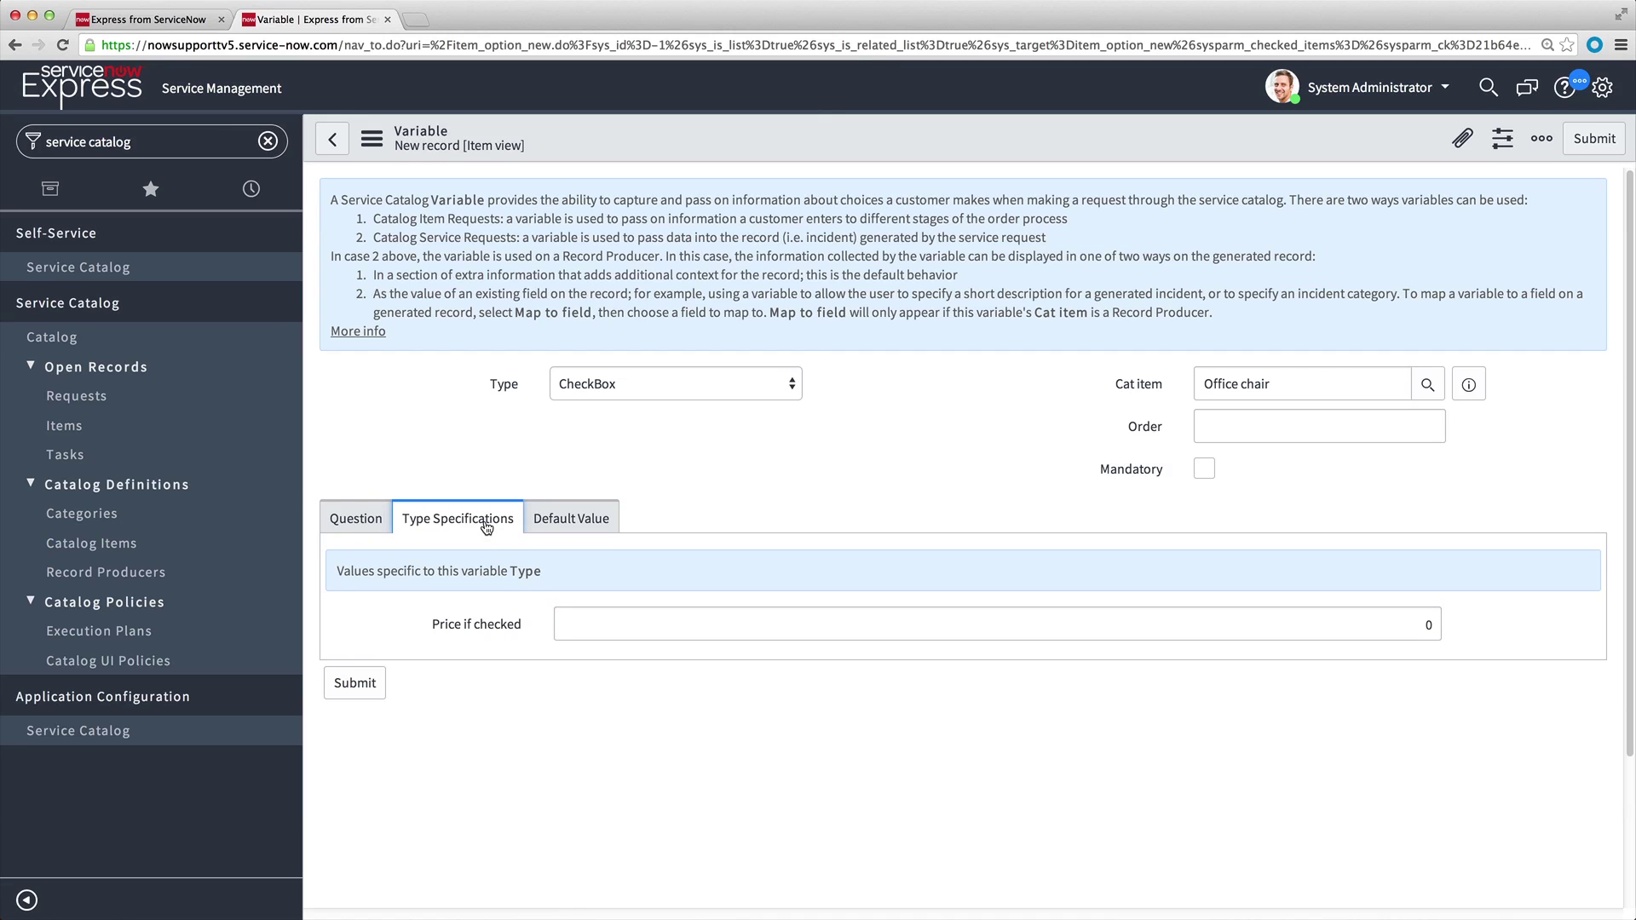
- Give the Recliner checkbox a Price if checked of 50 and a default value of False
click(734, 626)
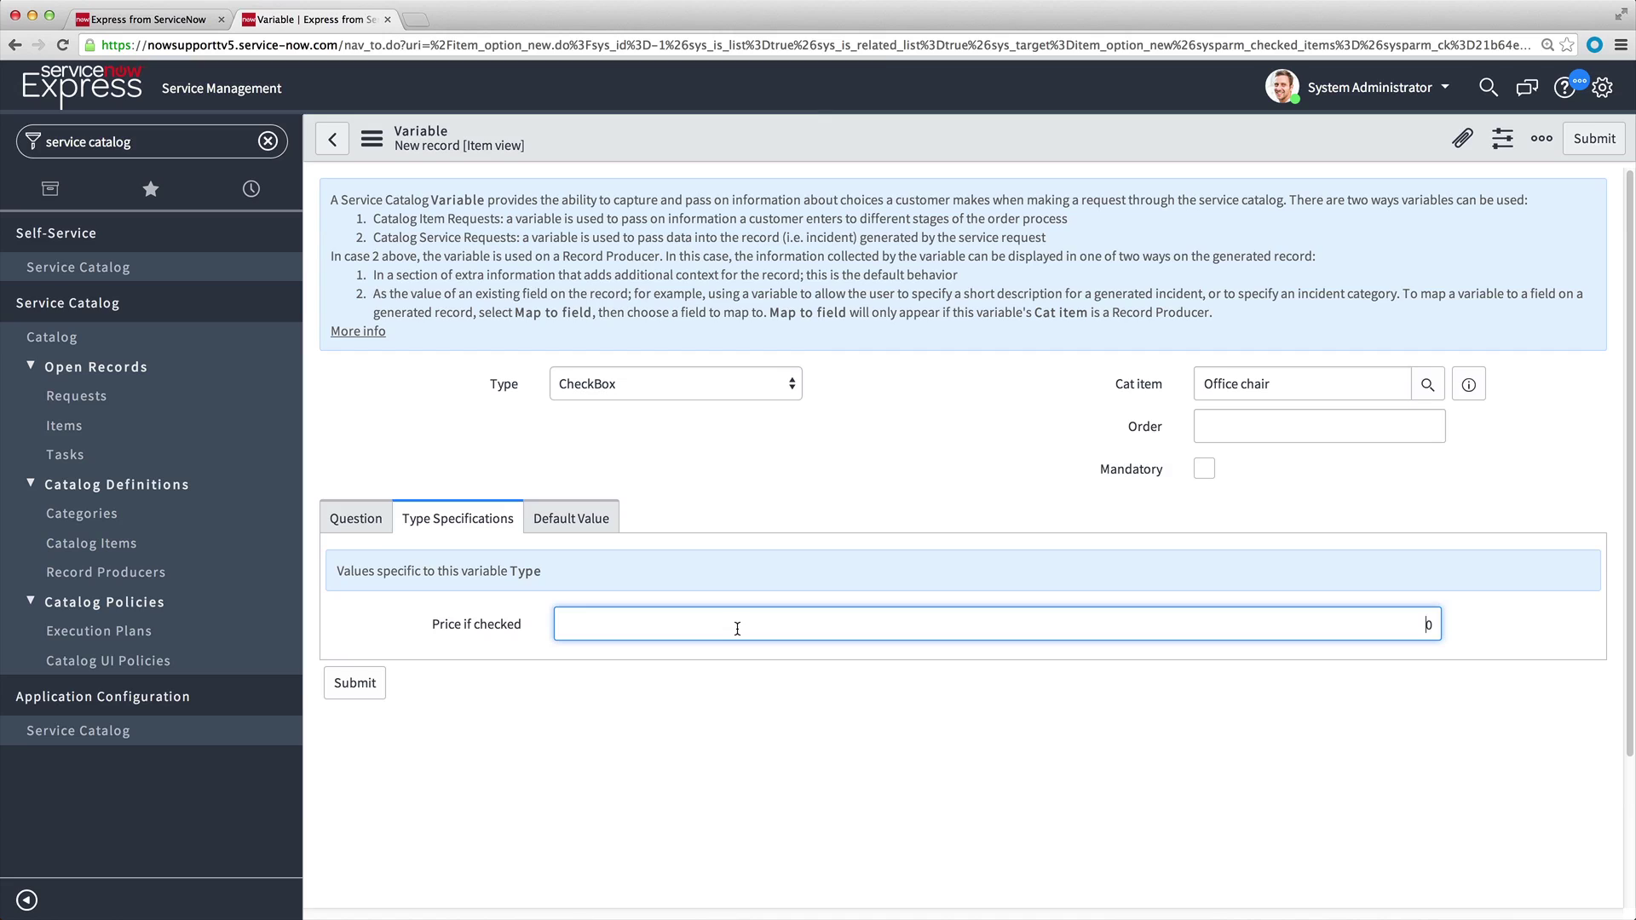
text(5)
click(596, 523)
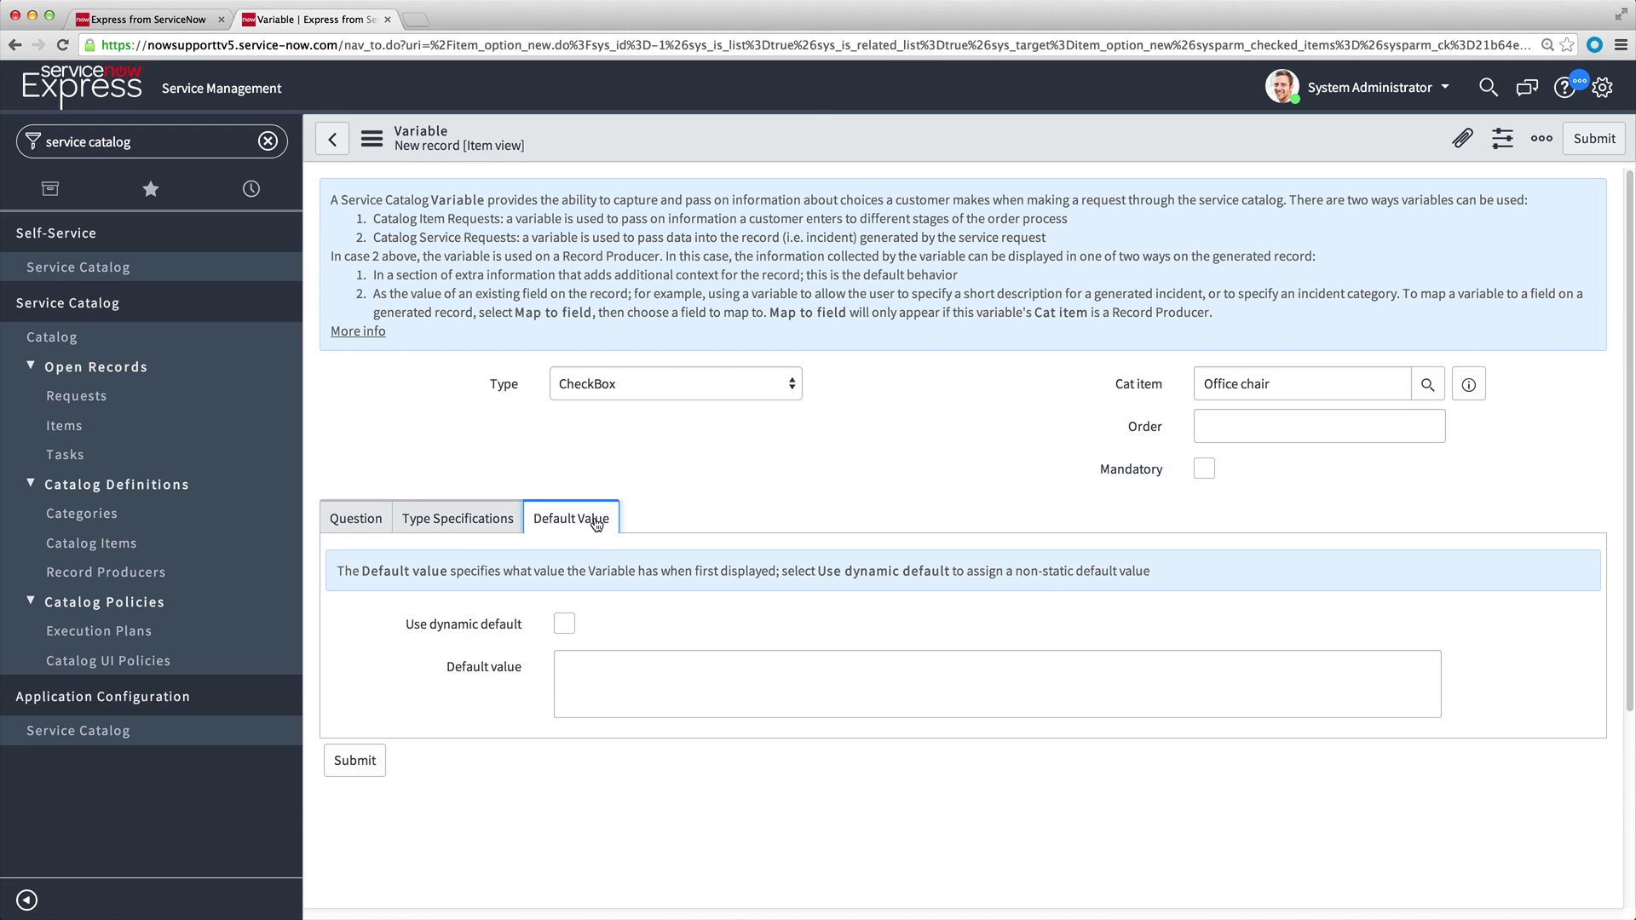
click(647, 672)
text(False)
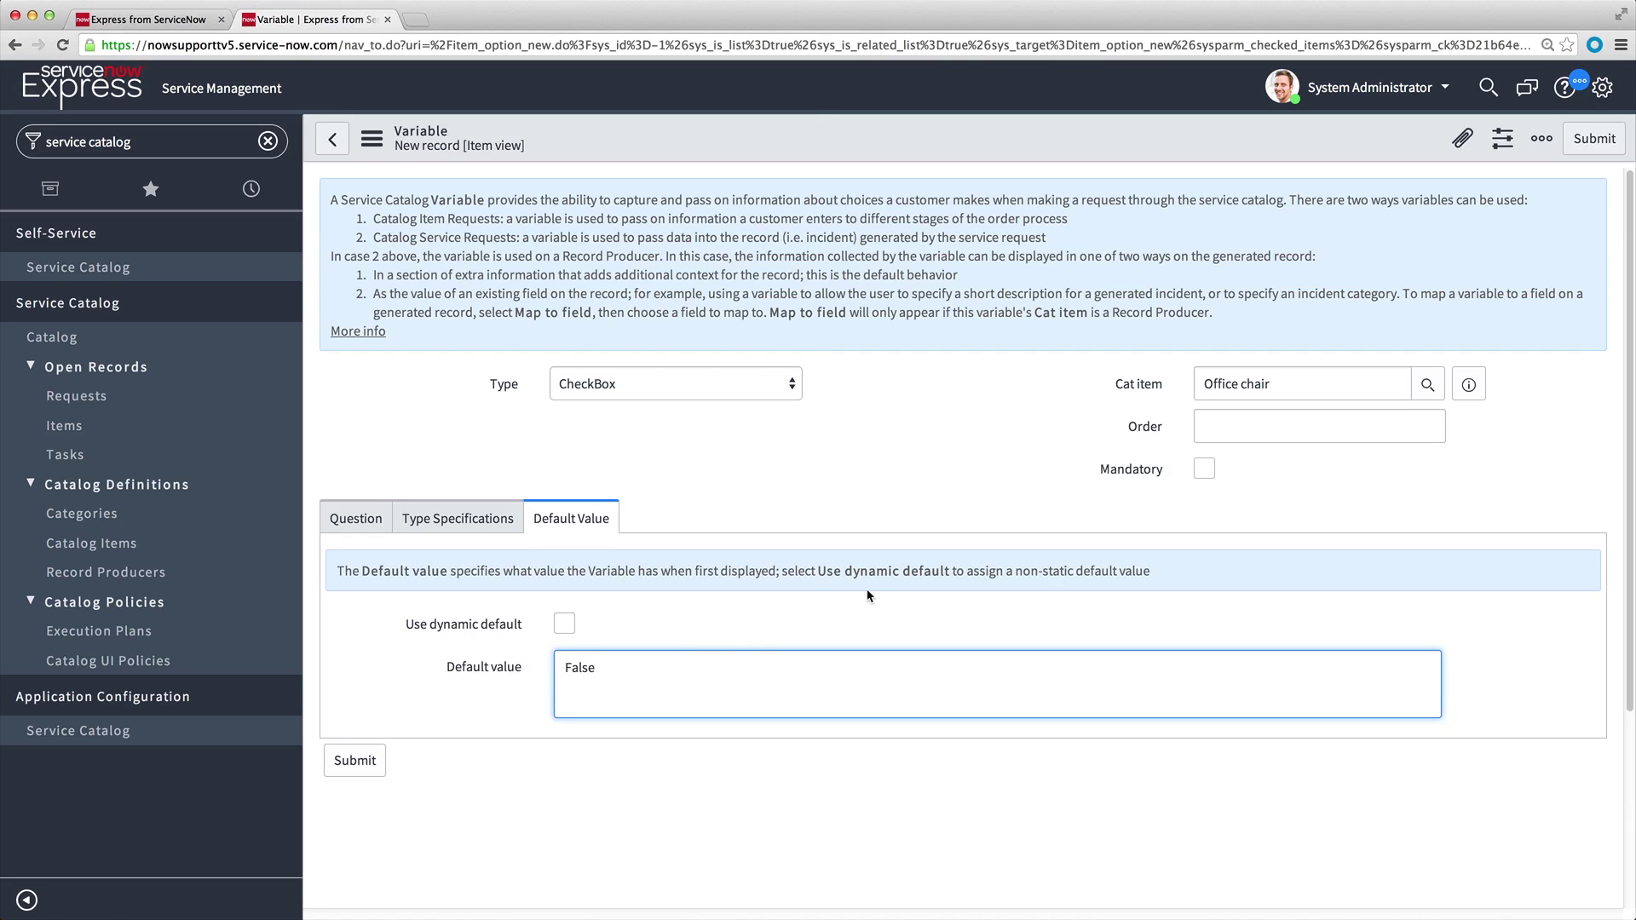
click(1211, 425)
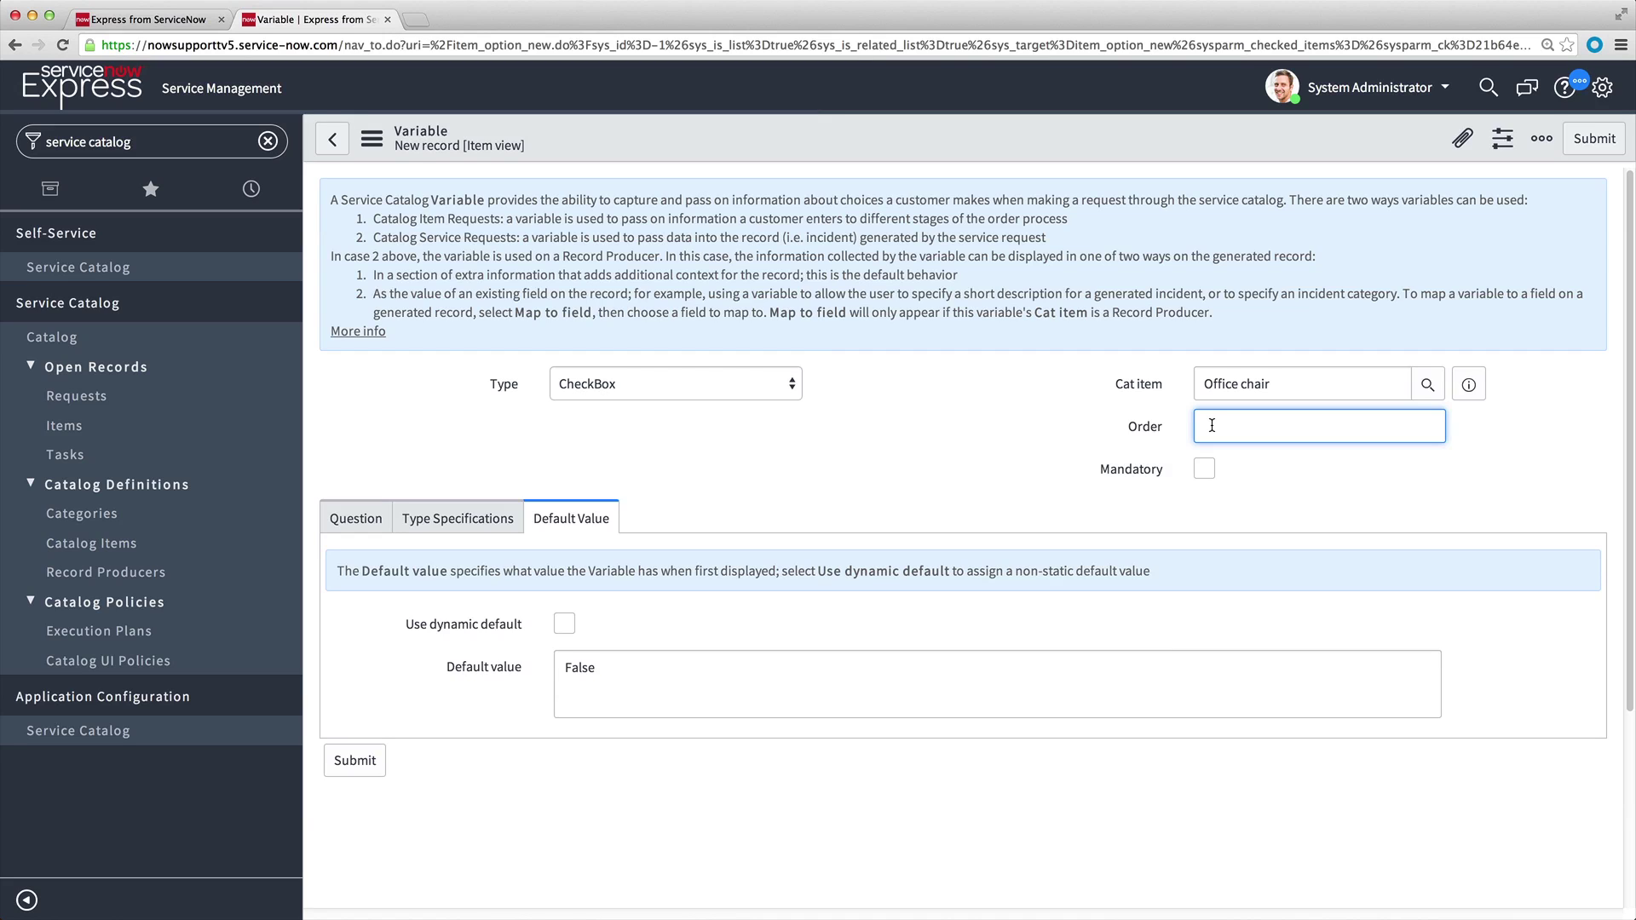
- Save the Recliner variable with order 100 and preview the Office chair page showing $50.00
text(100)
click(1218, 454)
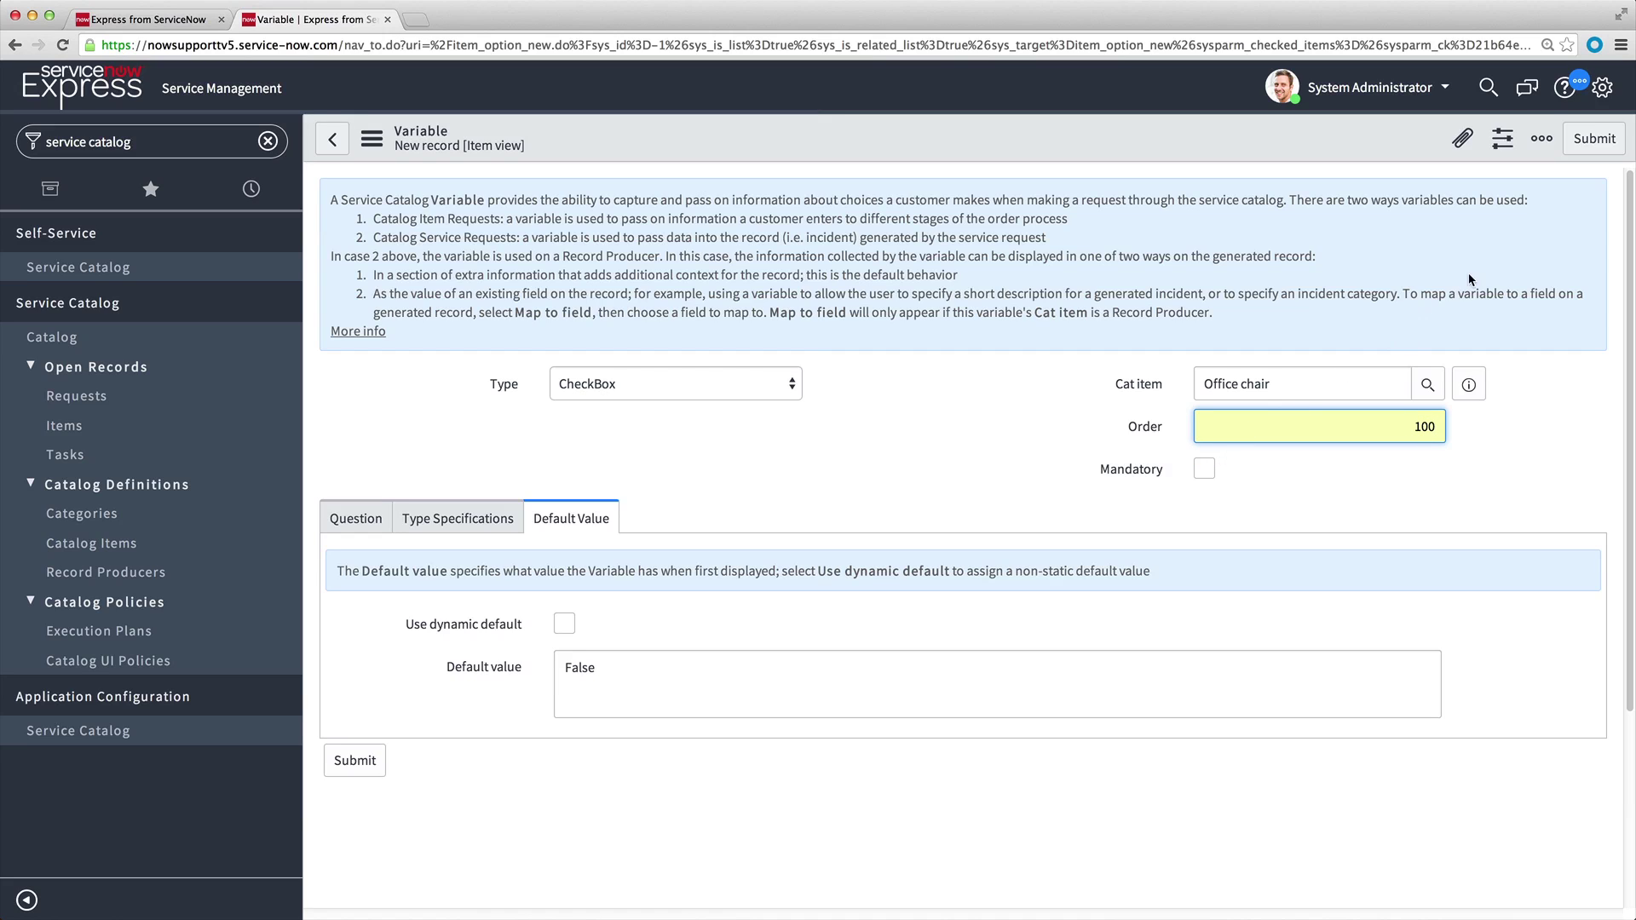
click(1577, 147)
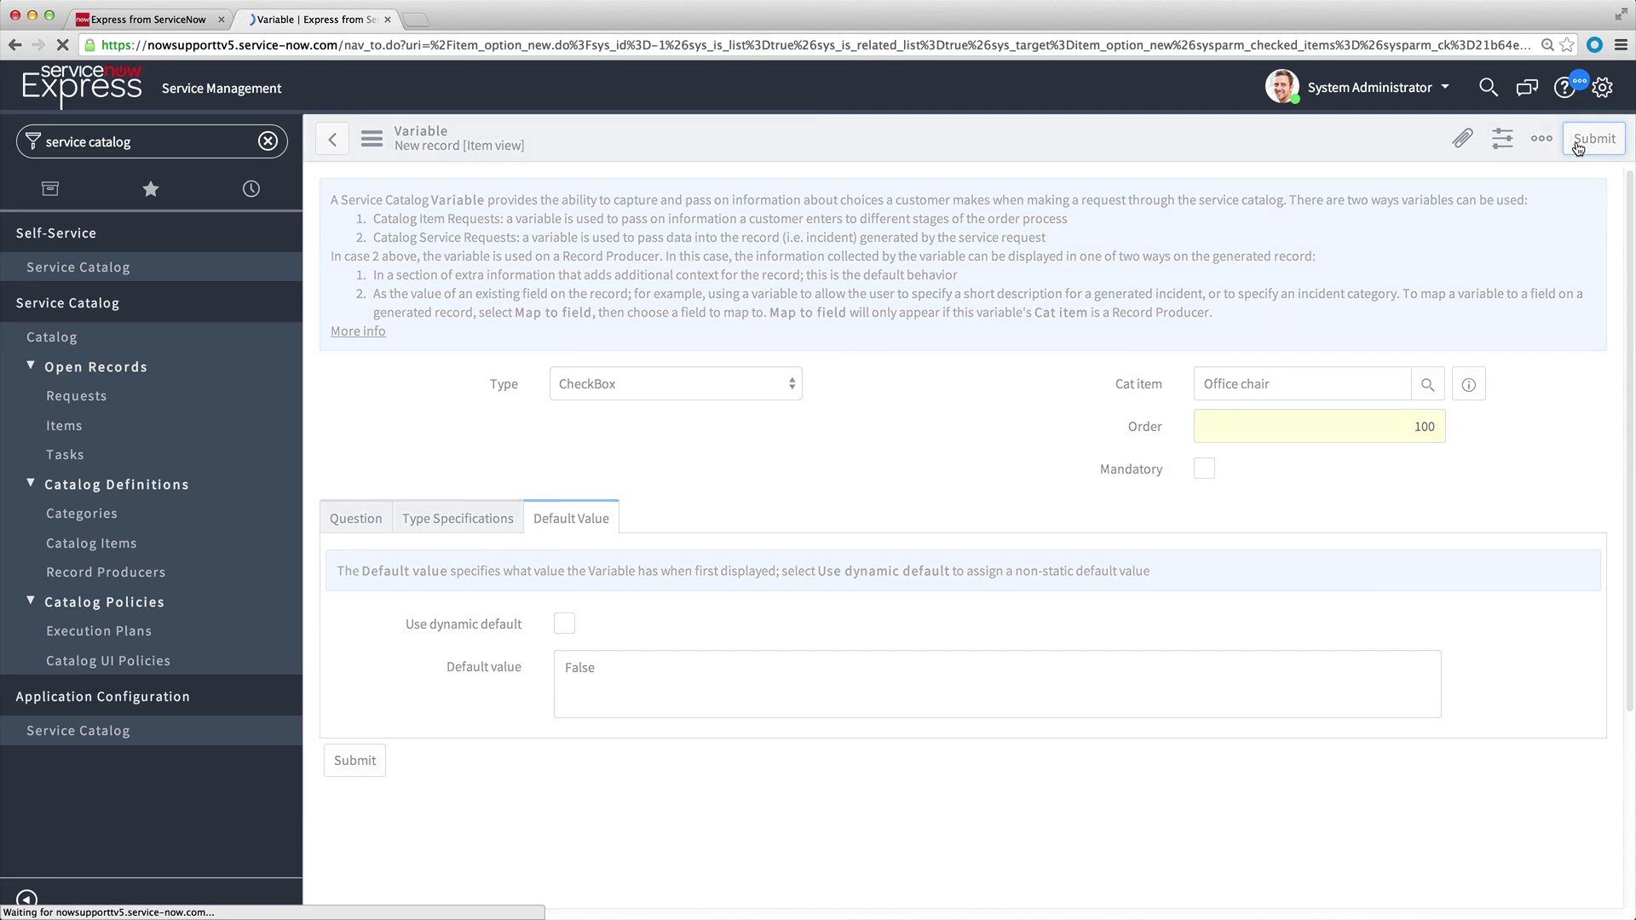
click(1525, 141)
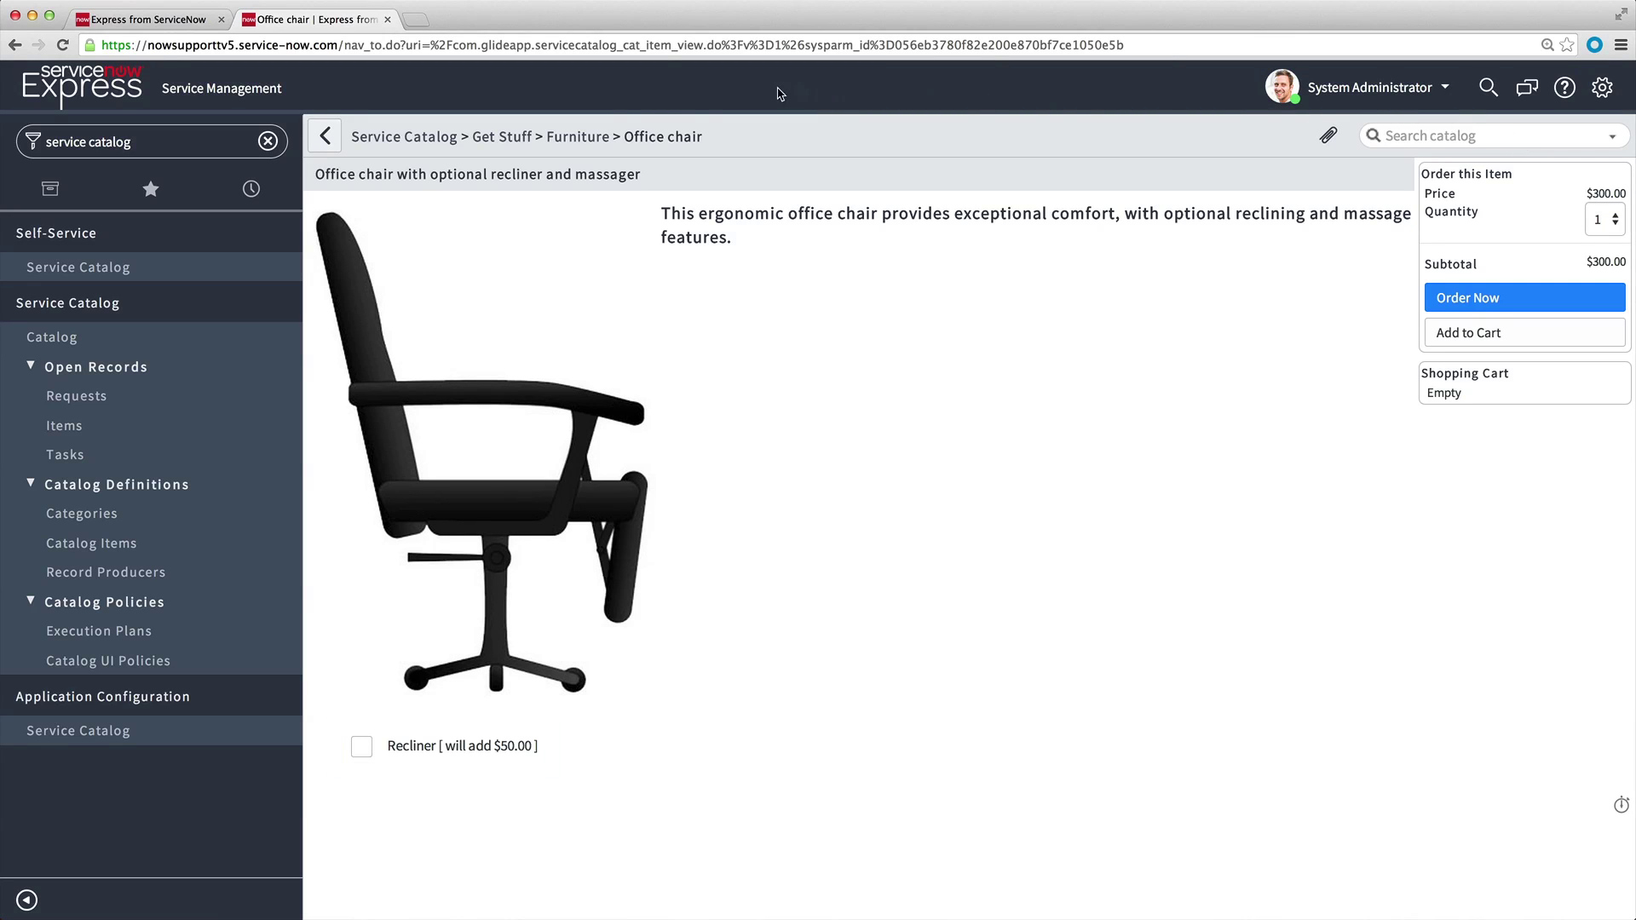
click(326, 134)
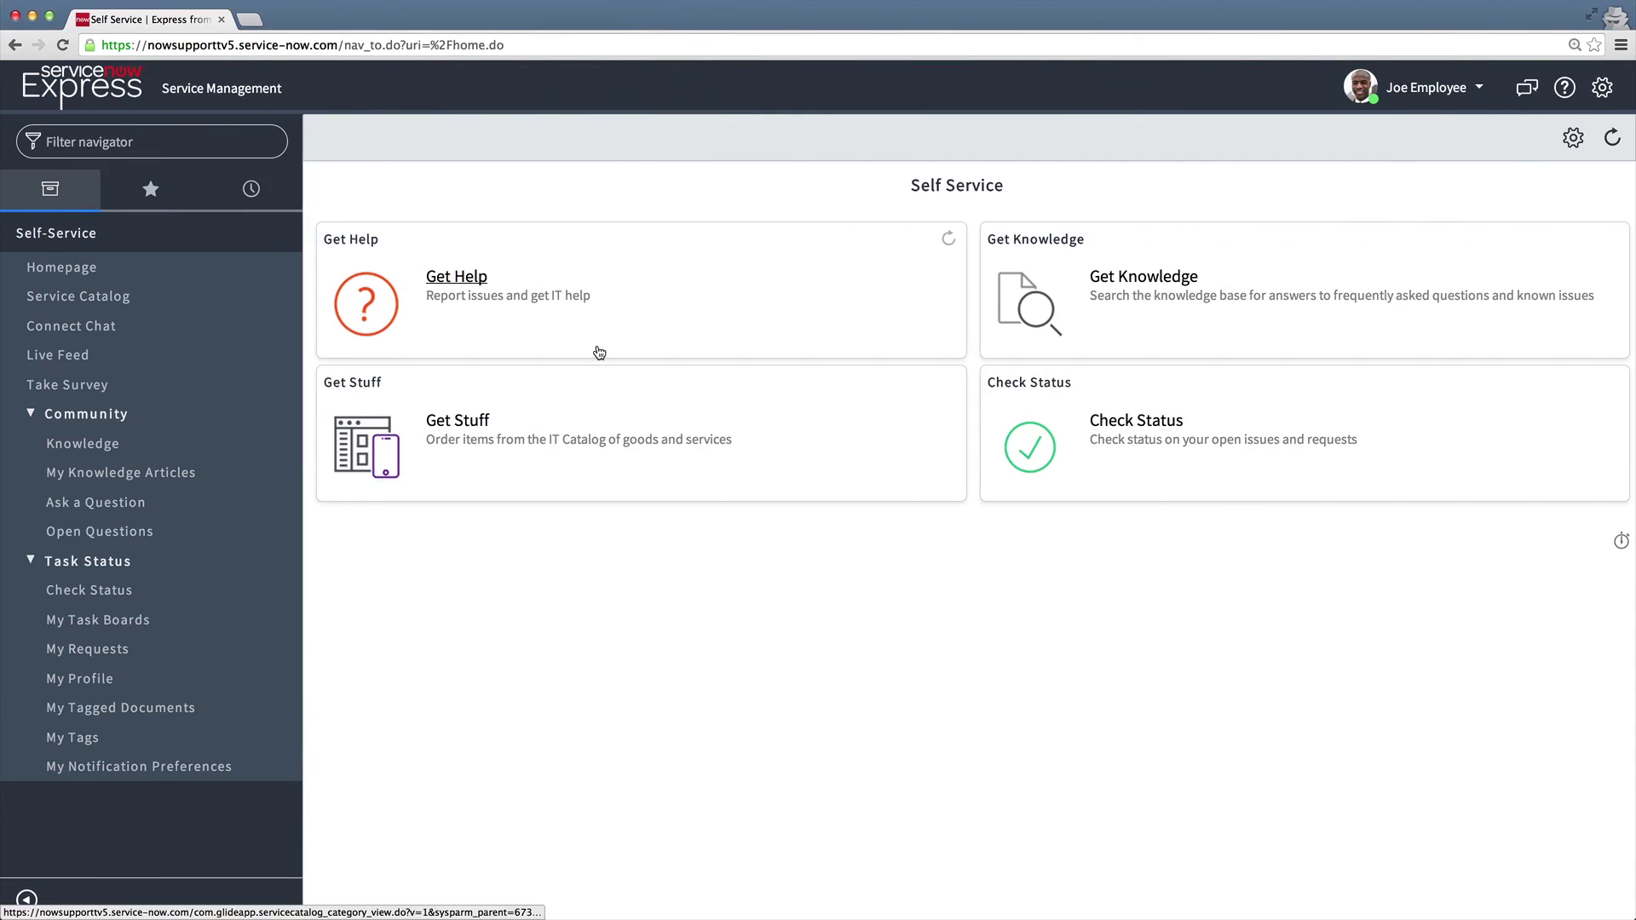
- As the employee, go to Get Stuff > Furniture > Office chair
click(465, 425)
click(374, 318)
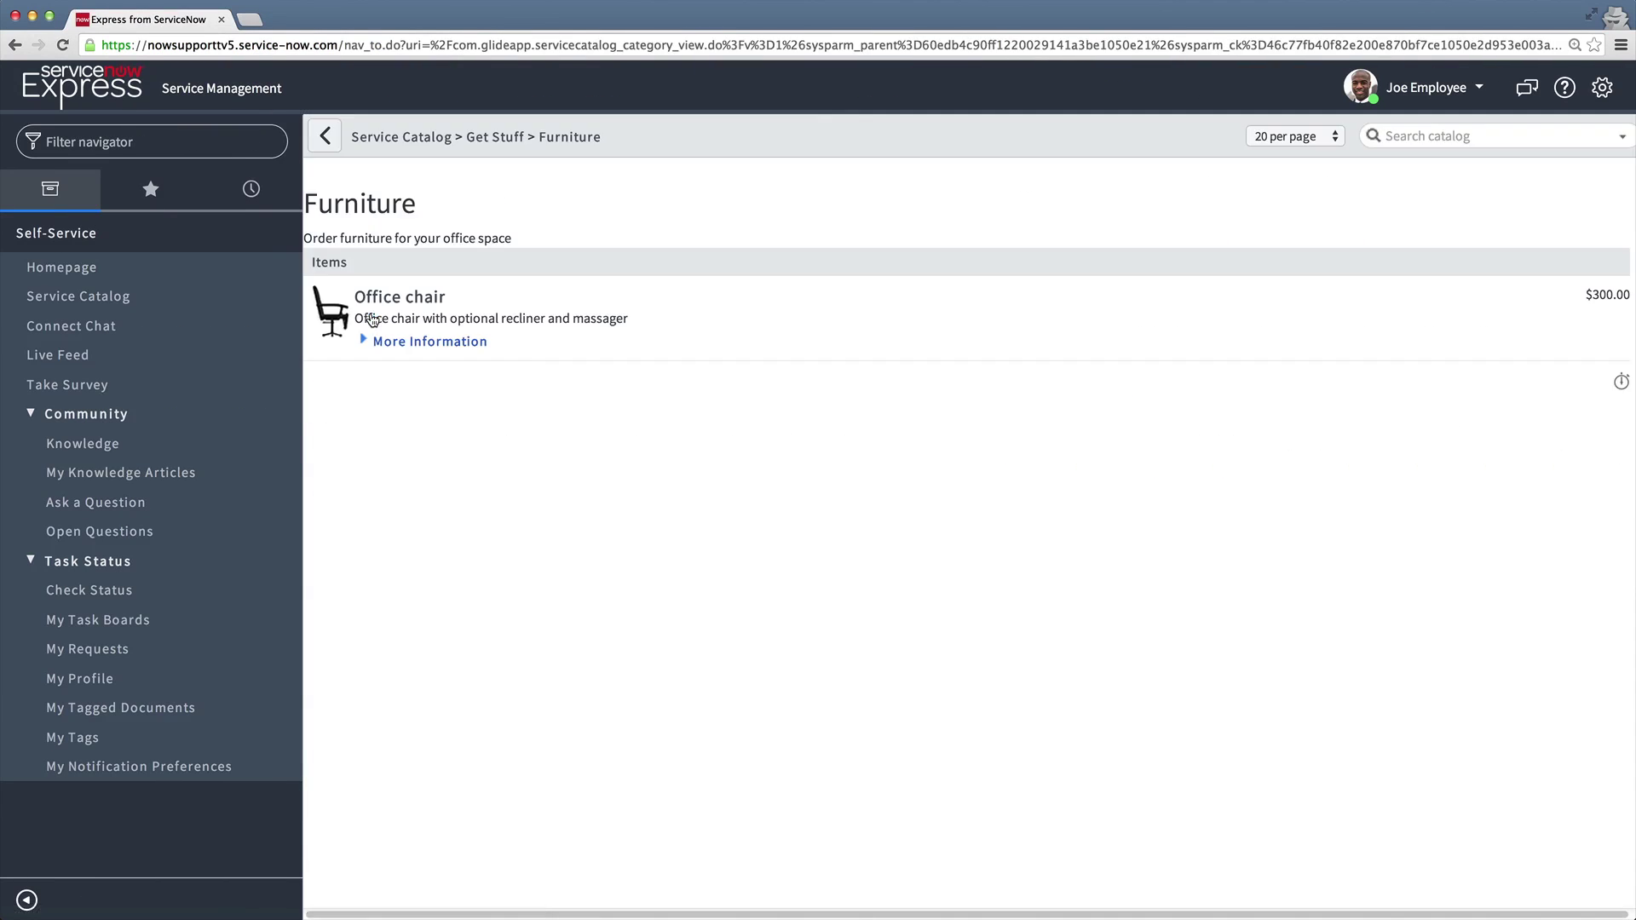
click(399, 299)
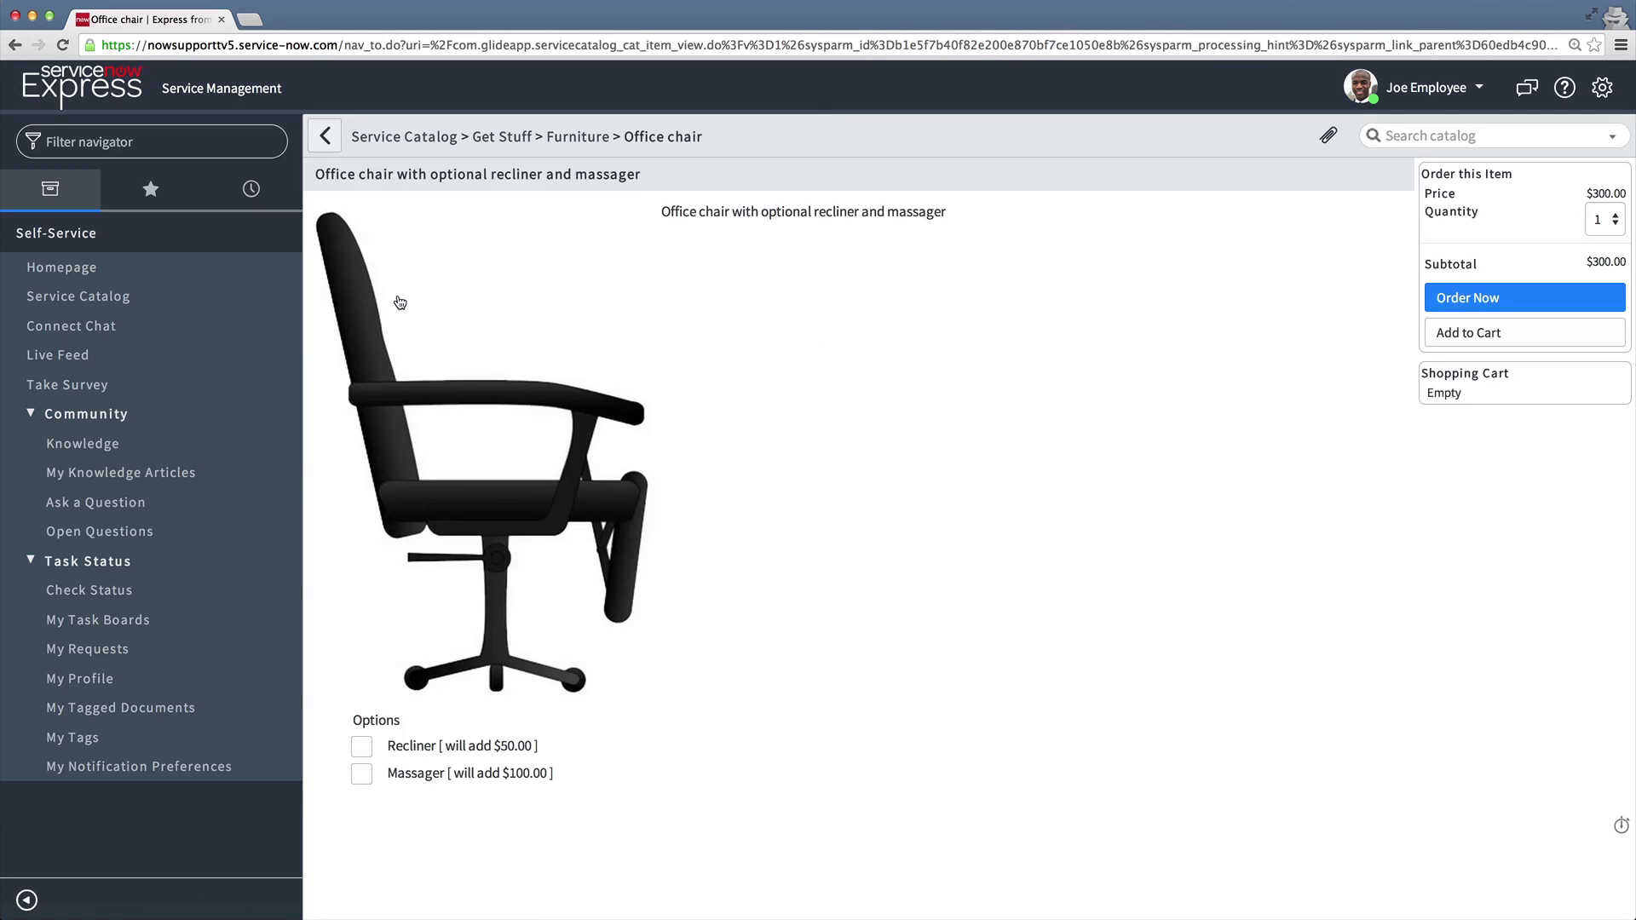
- Toggle Recliner ($50.00) and Massager ($100.00) to test pricing, leaving both ticked
click(360, 748)
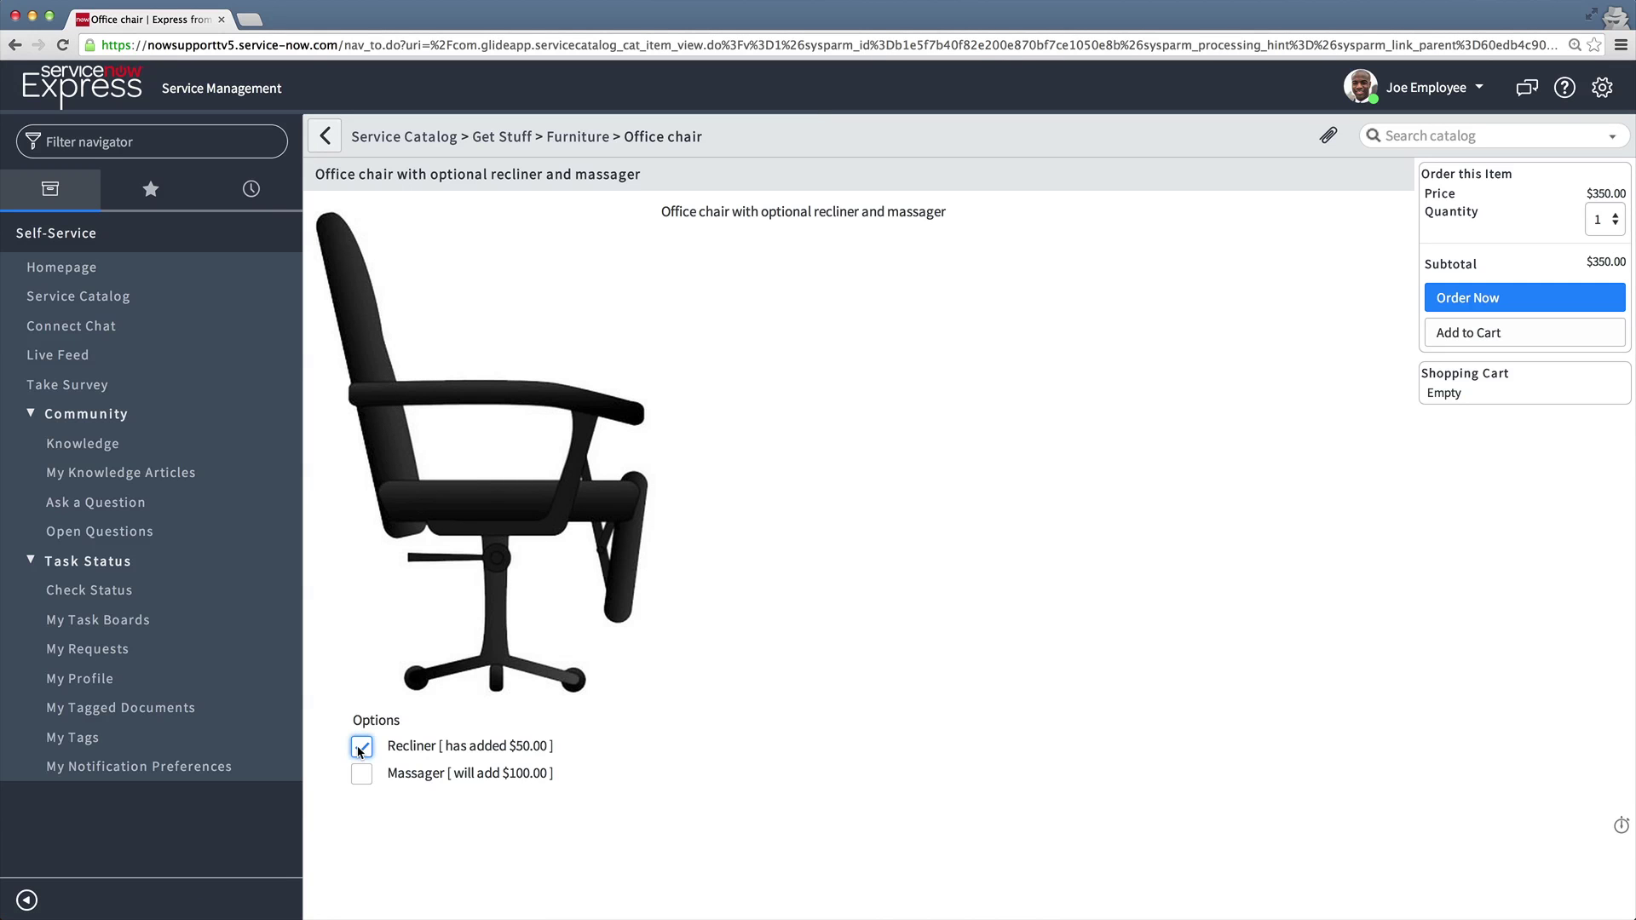
click(360, 748)
click(360, 775)
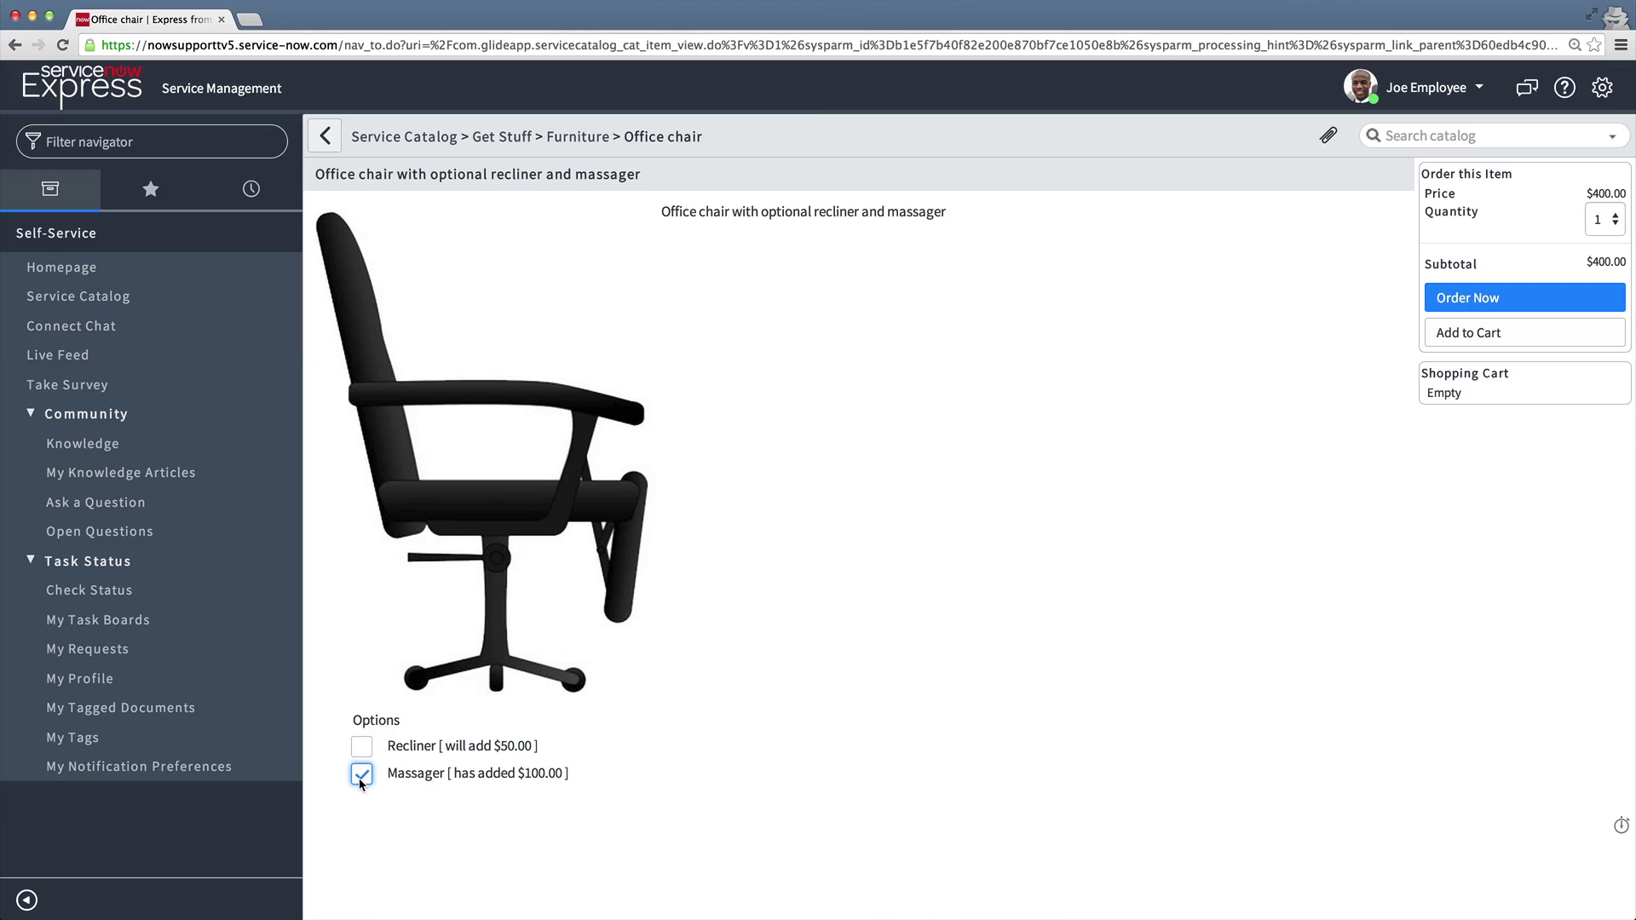
click(361, 777)
click(360, 747)
click(360, 775)
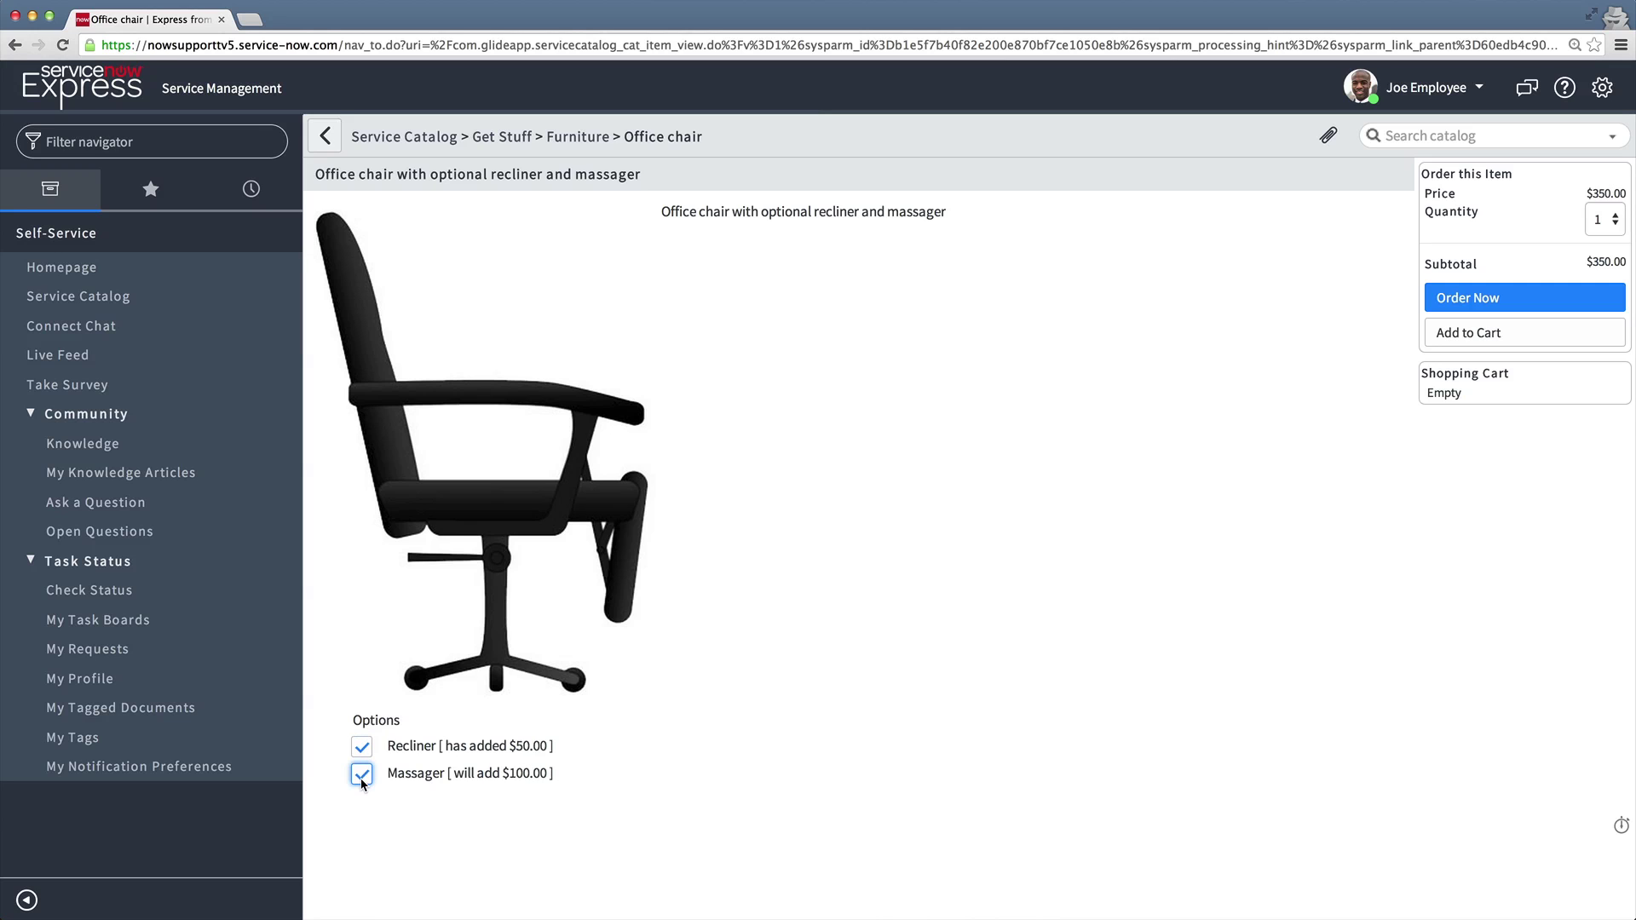